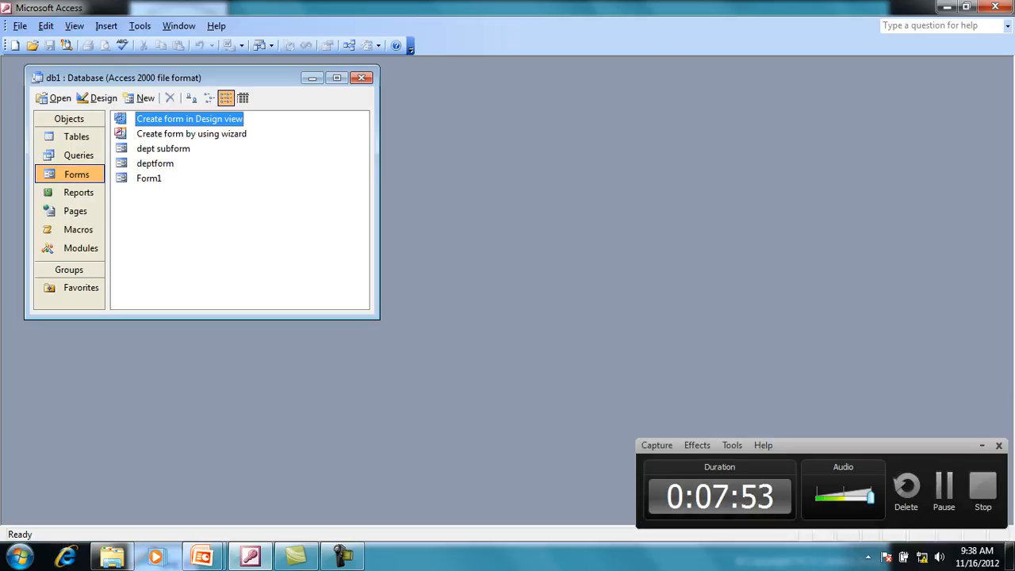
Start creating a form with the wizard and add all fields of the emp table.
click(981, 445)
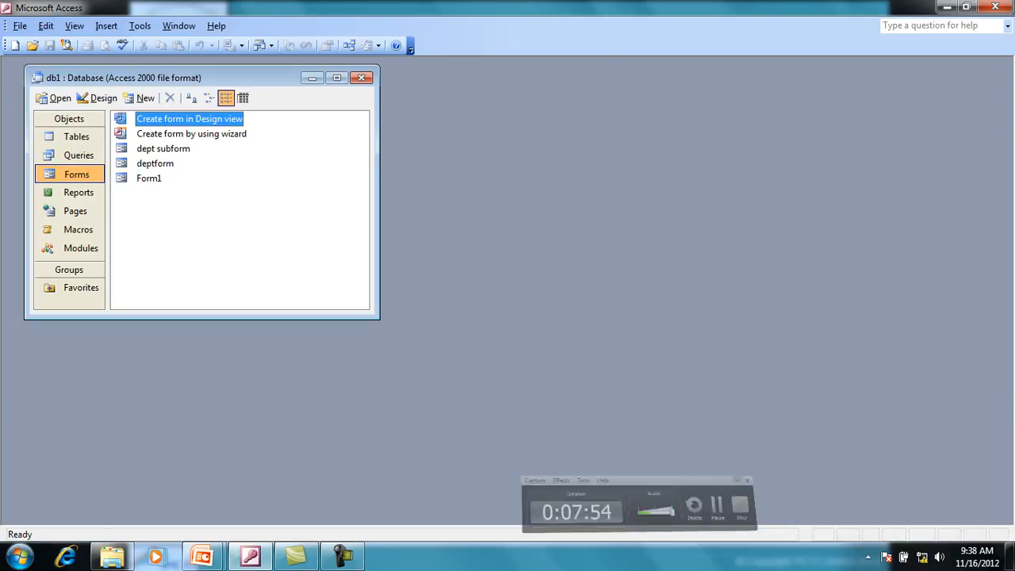
click(191, 133)
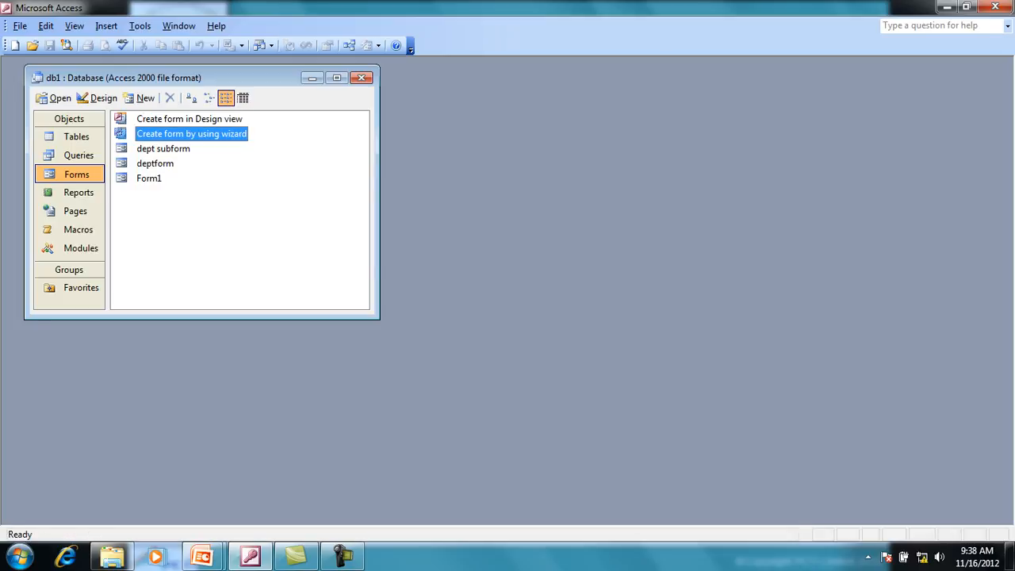
key(Return)
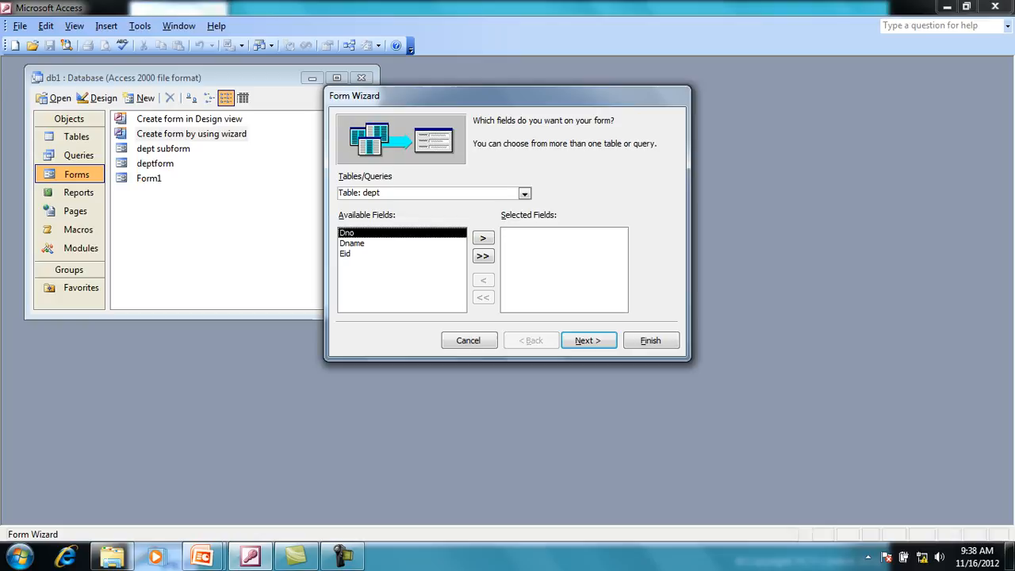
click(524, 193)
key(Return)
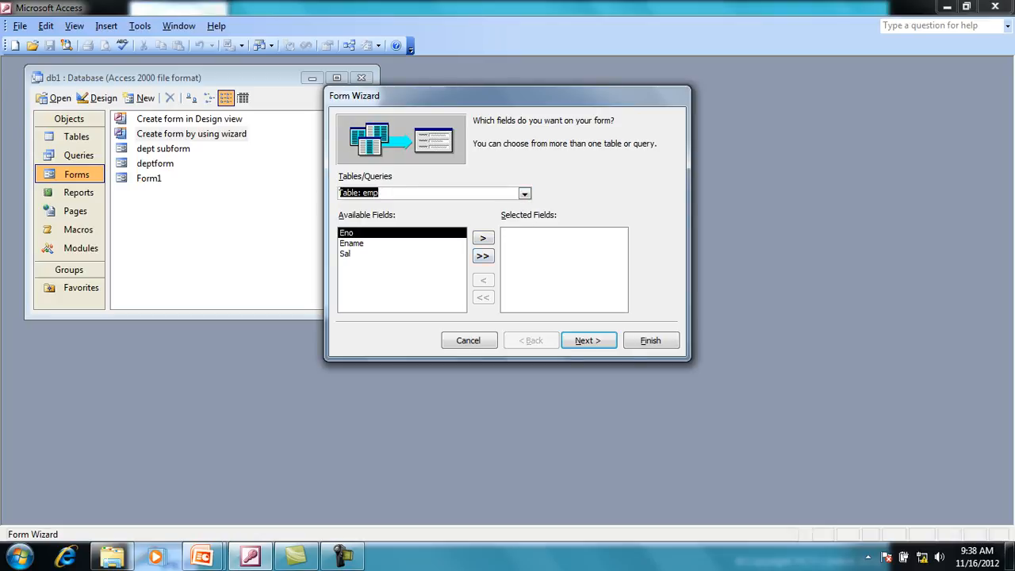
click(482, 255)
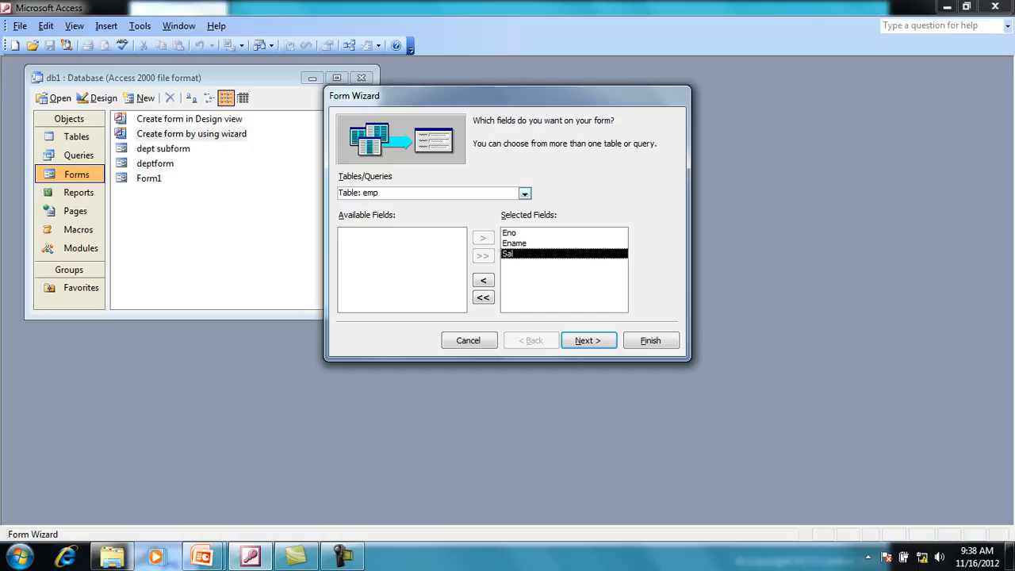
Add the Dno and Dname fields from the dept table to the selected fields and continue the wizard.
click(524, 193)
key(Up)
key(Return)
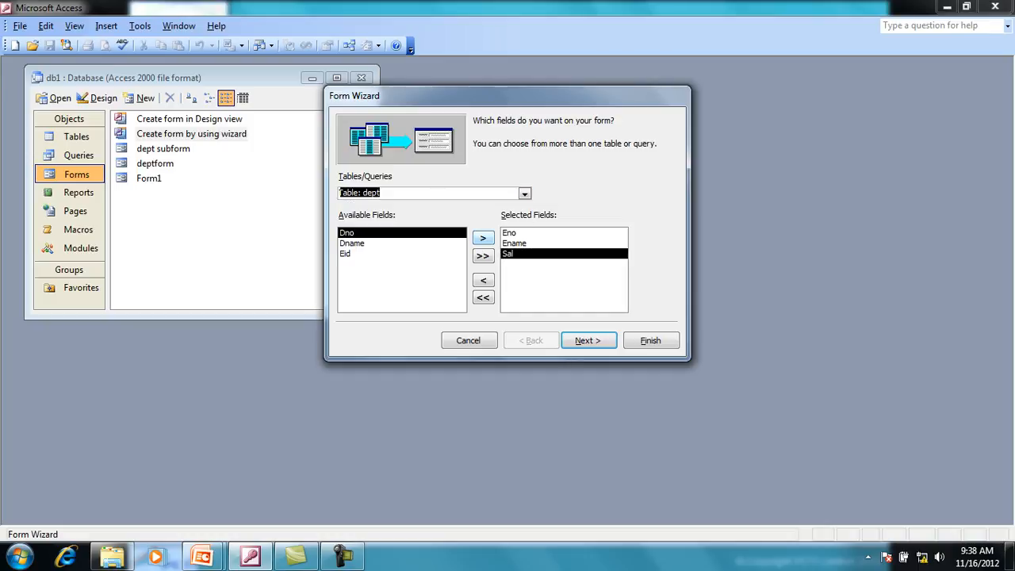
click(482, 237)
click(482, 237)
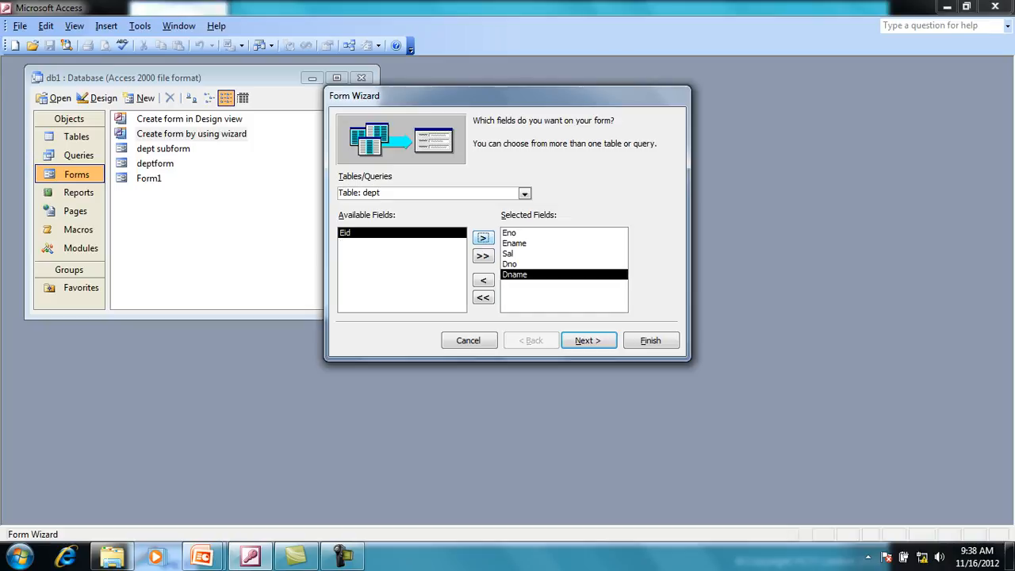
click(587, 340)
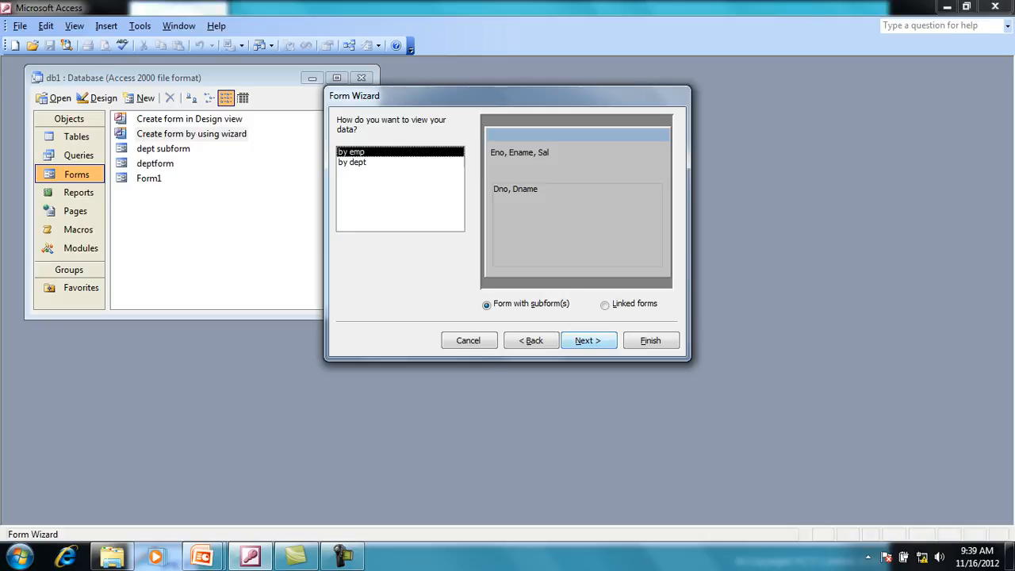
Accept viewing the data by emp as a form with subform, and keep the Datasheet layout for the subform.
click(589, 341)
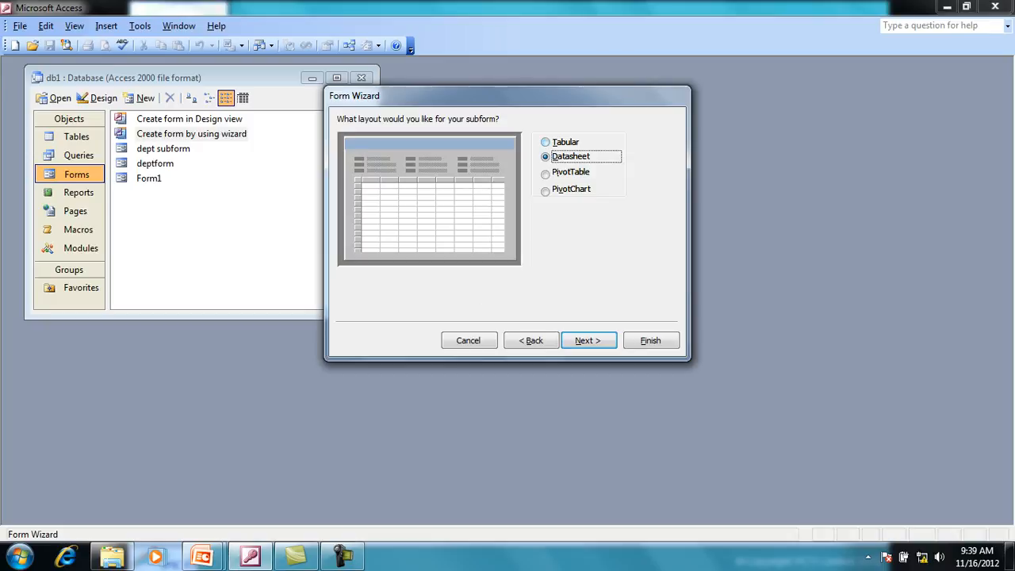
key(Up)
key(Down)
click(588, 341)
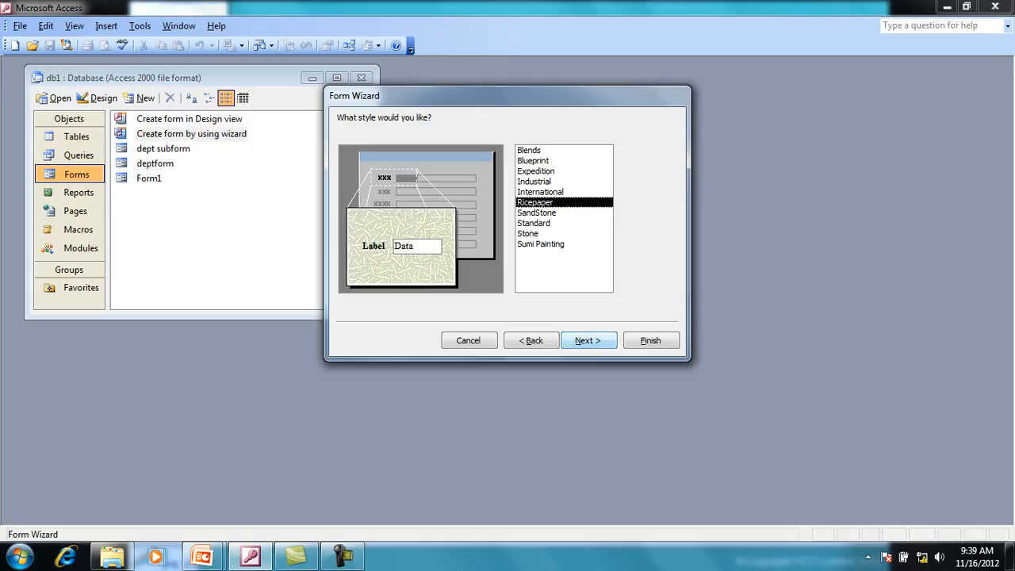
Preview several form styles and apply the International style.
click(547, 181)
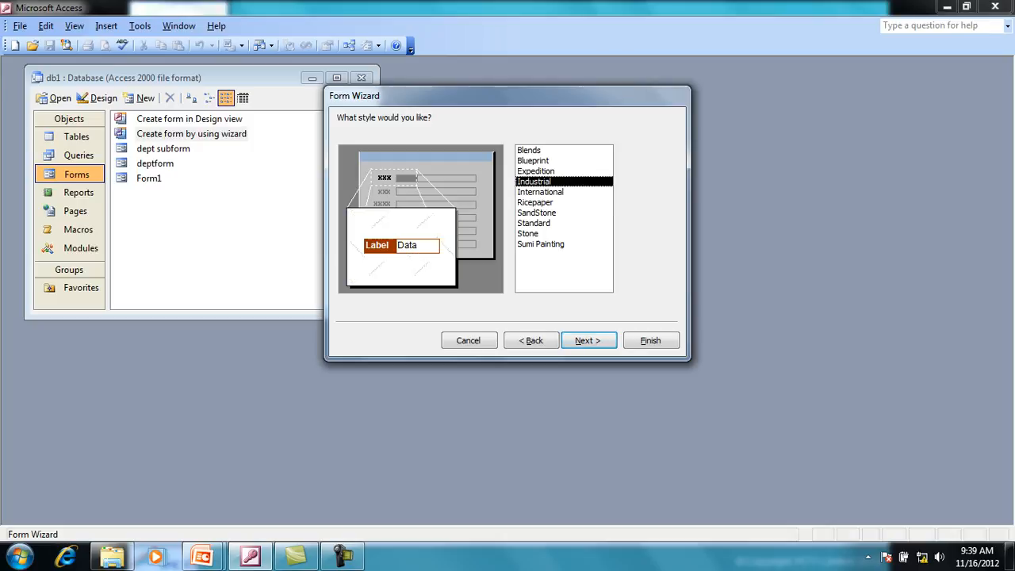
key(Down)
key(Down)
key(Down)
key(Down)
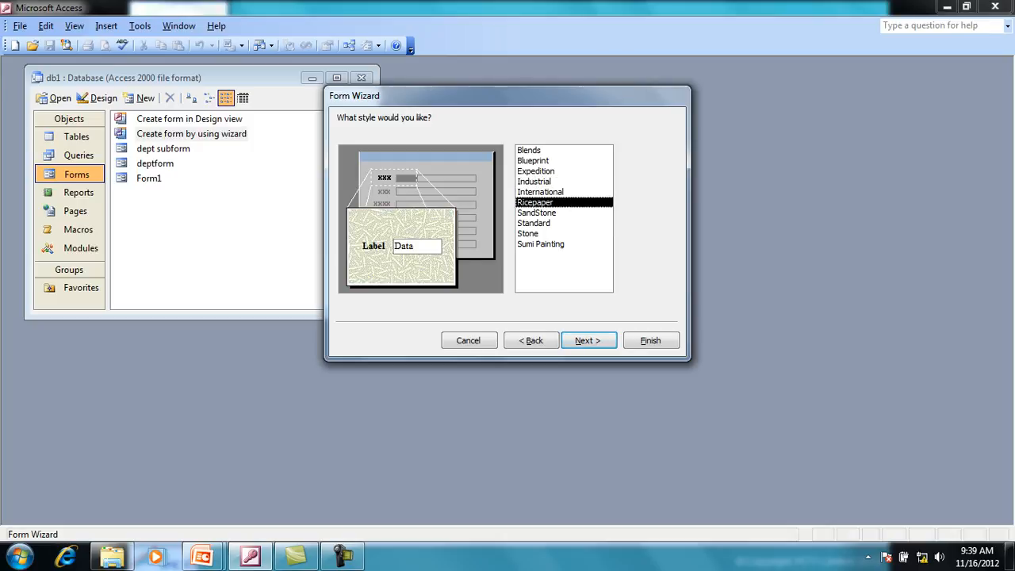
key(Down)
key(Down)
key(Up)
key(Up)
key(Up)
key(Up)
key(Up)
key(Up)
key(Down)
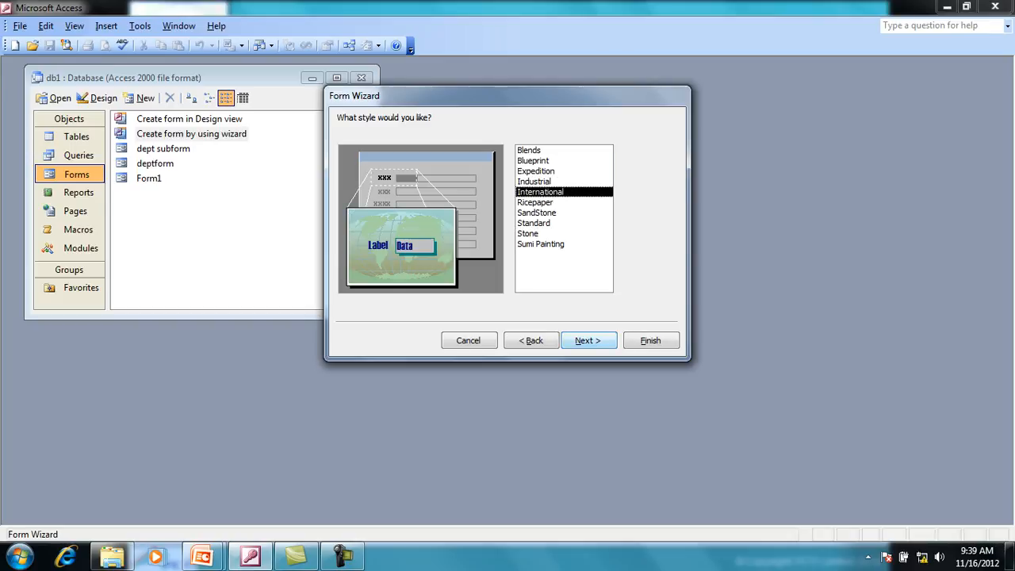
key(Return)
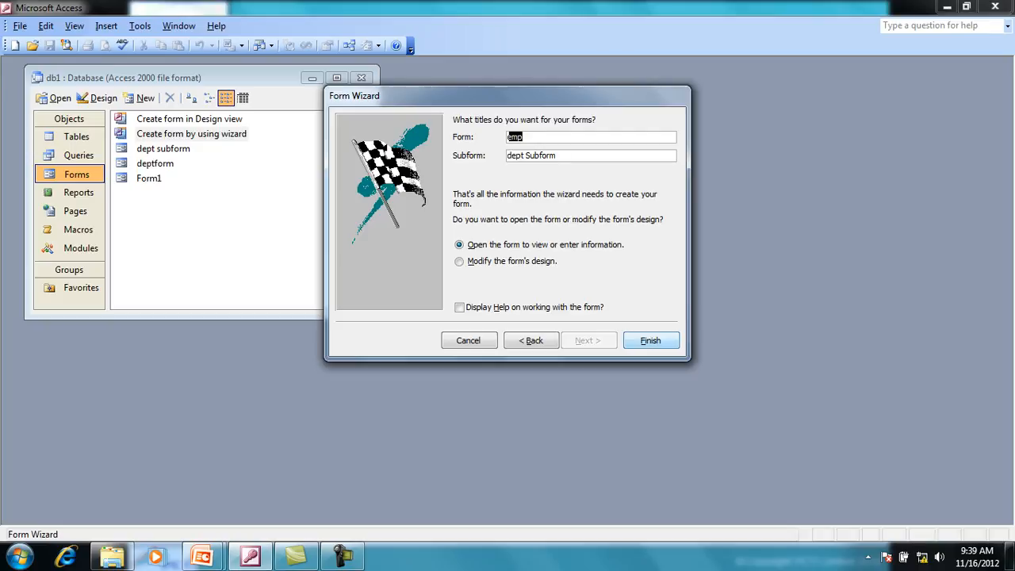
Finish the wizard with the suggested form and subform titles, opening the form for viewing, and maximize its window.
key(Return)
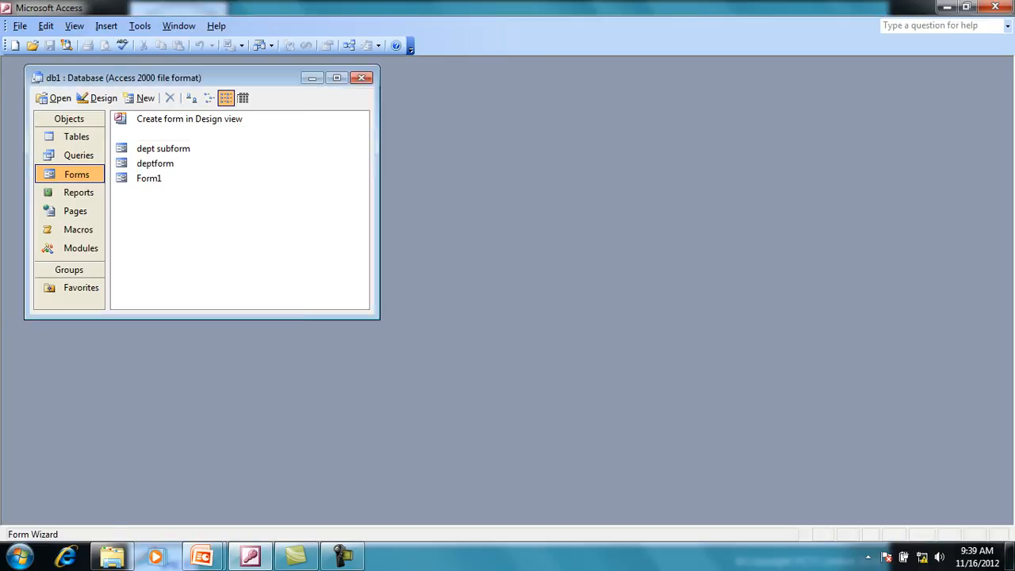
drag(301, 100, 543, 148)
click(646, 149)
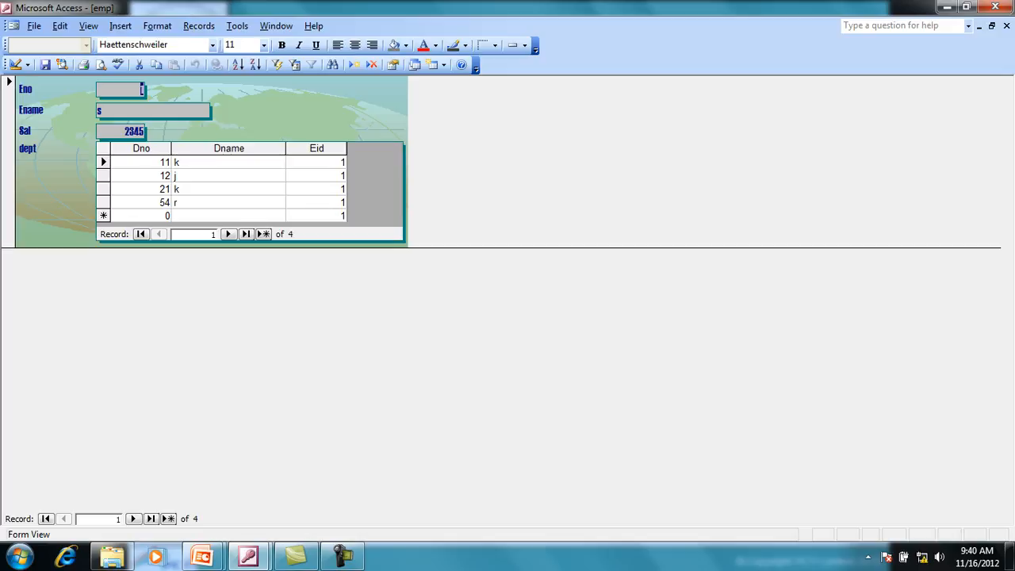
Switch the emp form to Design View and move the floating toolbox clear of the form's controls.
click(27, 65)
click(32, 82)
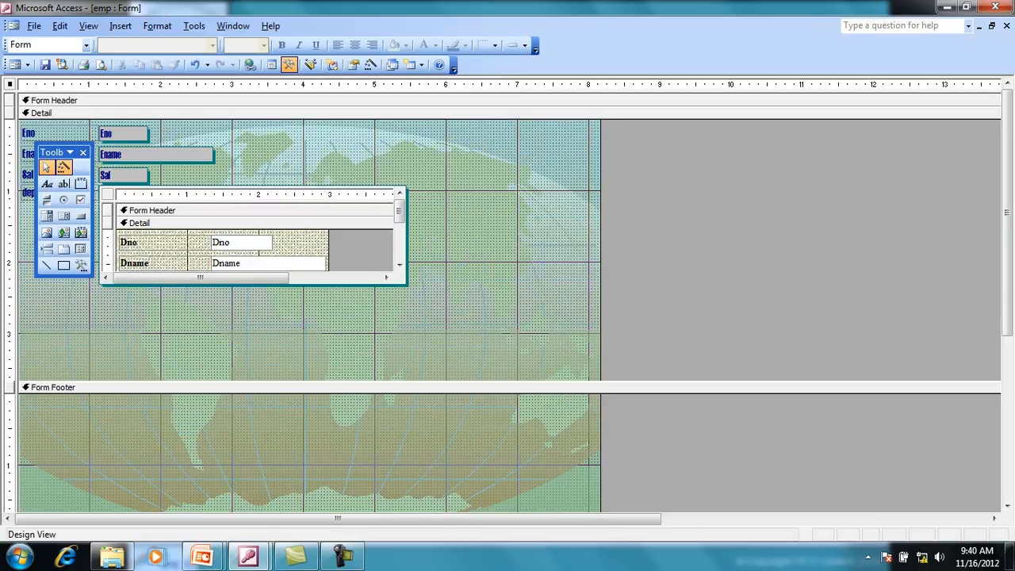
drag(51, 152, 733, 140)
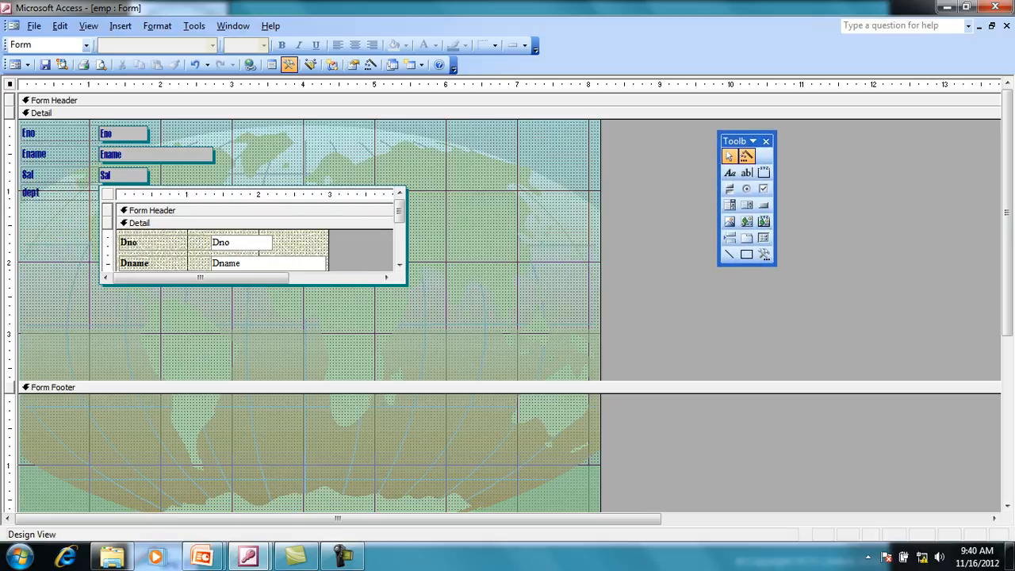
Examine the dept label and the embedded subform's controls, from the Dno field down to Eid and the form footer.
click(44, 192)
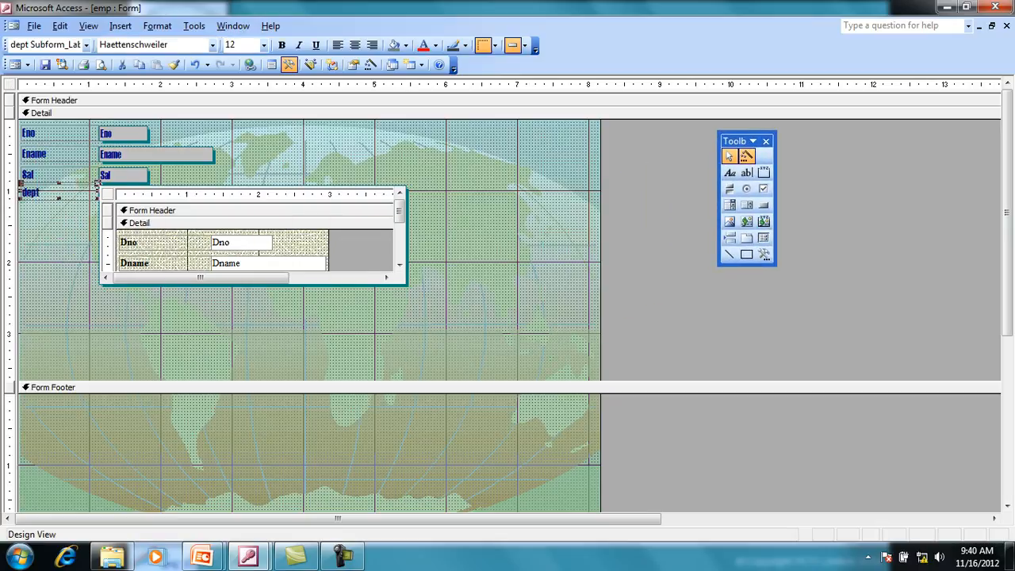
click(123, 195)
click(123, 195)
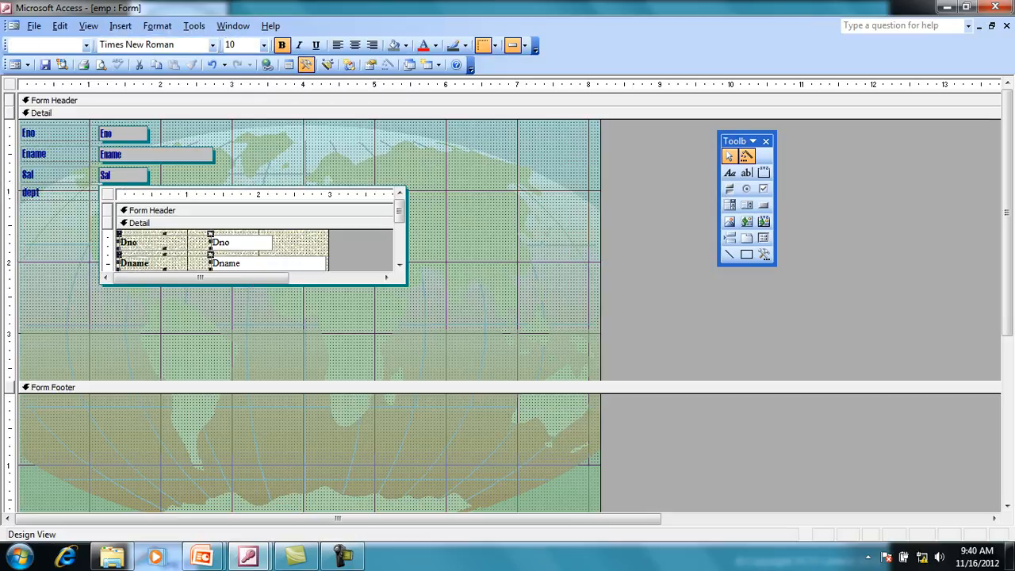
click(108, 194)
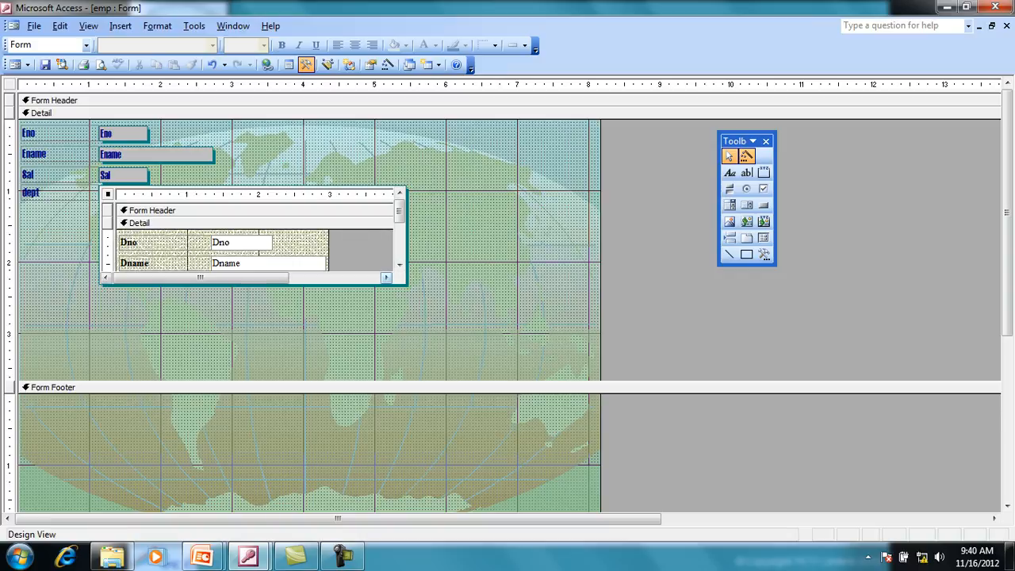
click(386, 278)
click(387, 277)
drag(317, 277, 226, 277)
drag(400, 212, 399, 247)
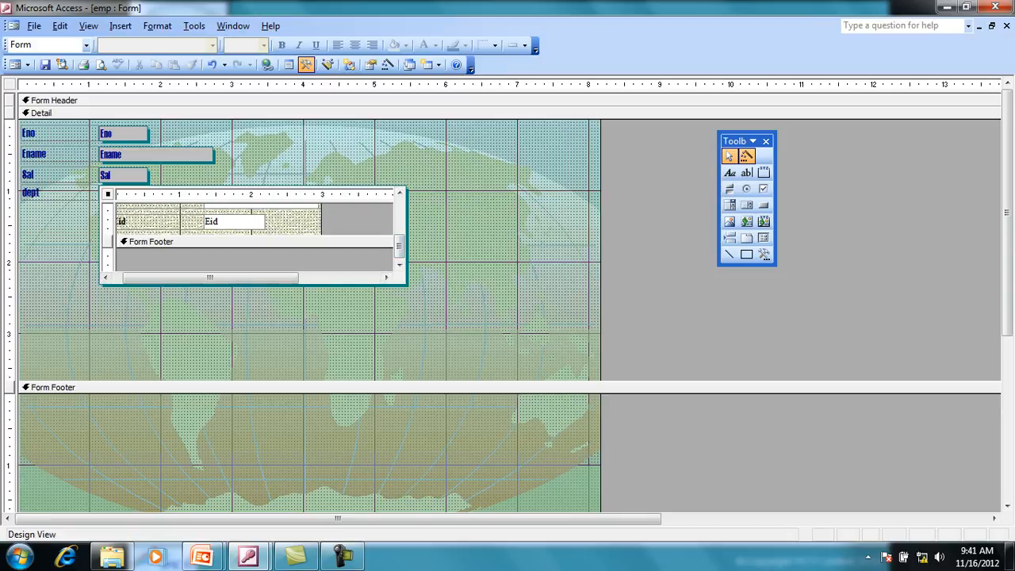
click(205, 219)
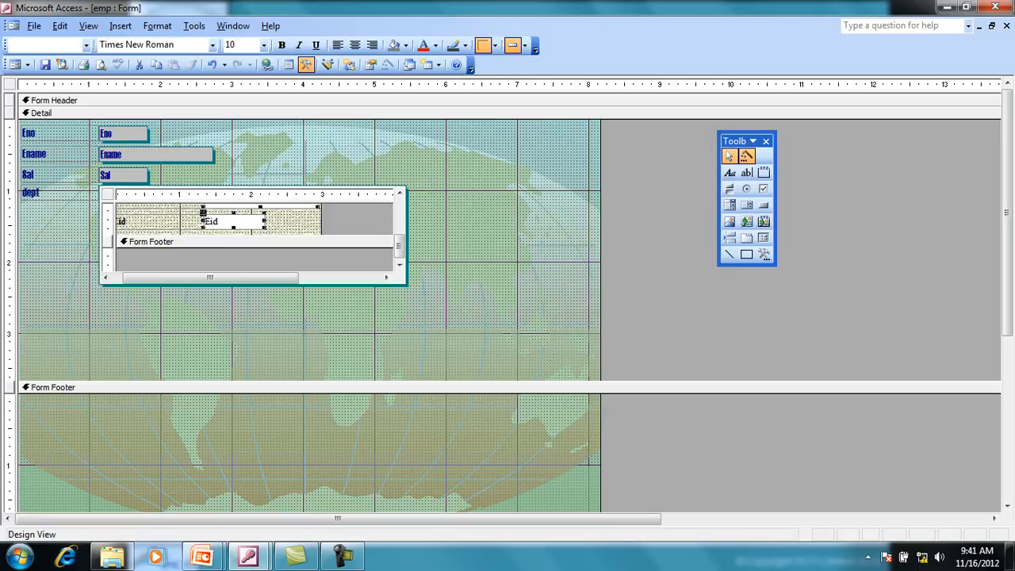
click(256, 260)
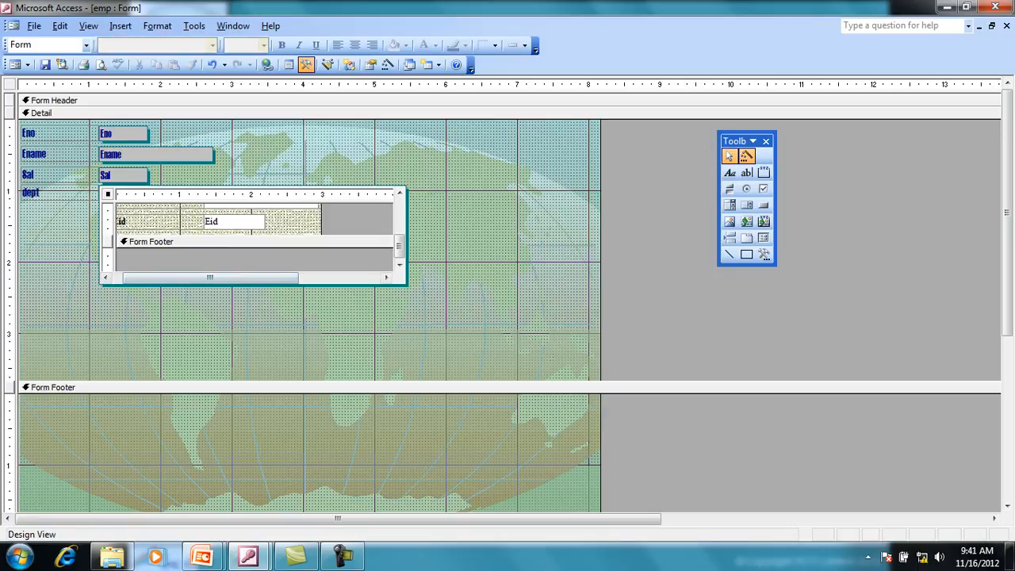
Change the caption of the Eno label to "Enrollment no." in its properties.
click(123, 134)
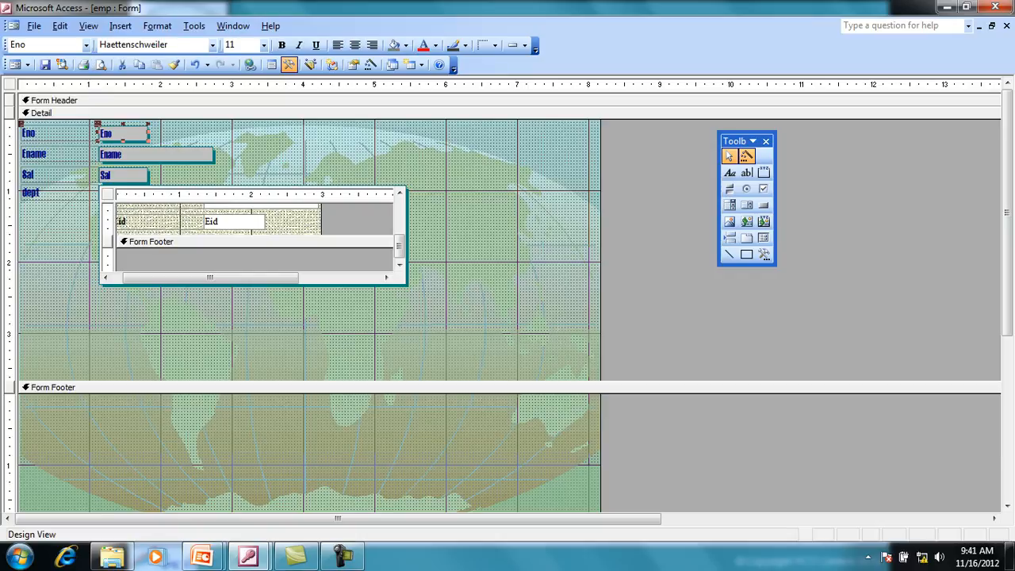
double_click(30, 133)
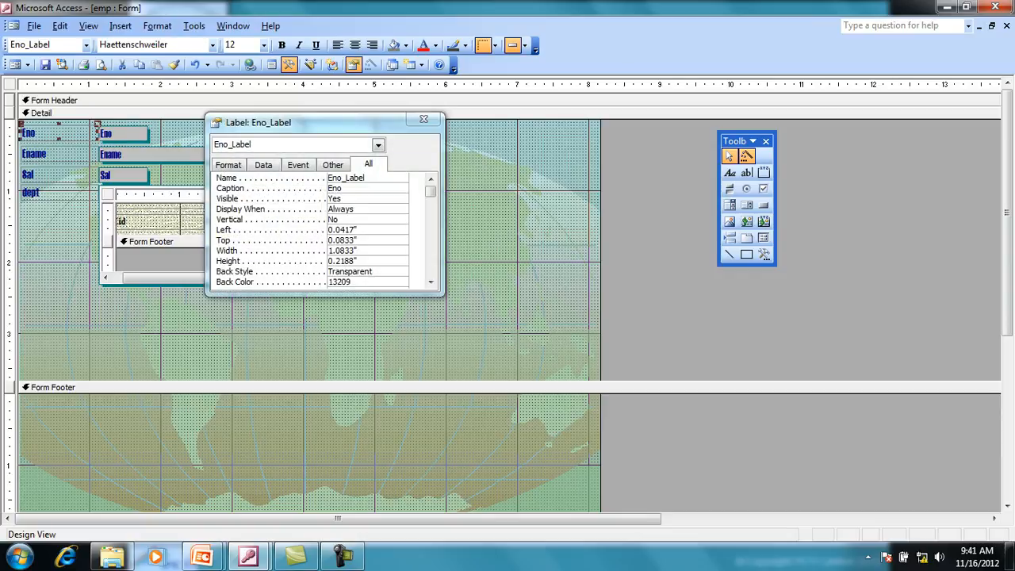
click(346, 188)
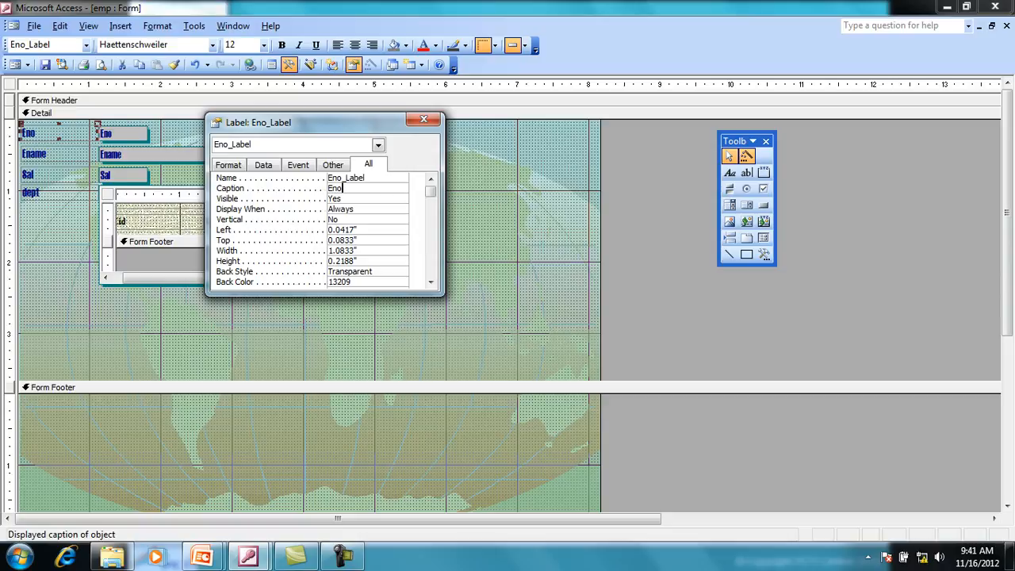
key(BackSpace)
text(rollment no.)
click(423, 119)
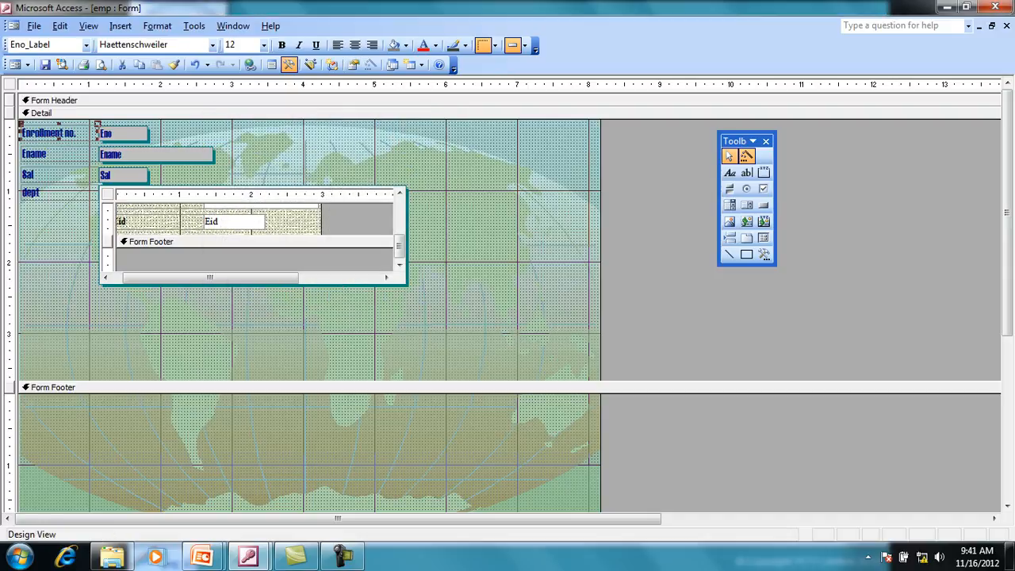
Change the text of the Ename label to "Employee Name".
drag(22, 143, 48, 152)
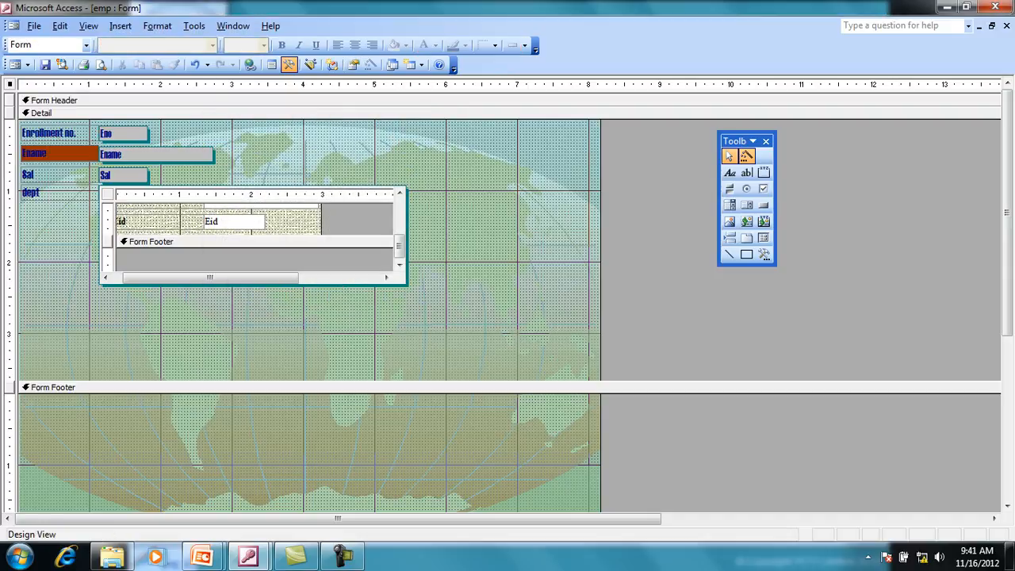
key(BackSpace)
text(Employee Name)
Open the properties of the Sal label at its caption.
double_click(28, 174)
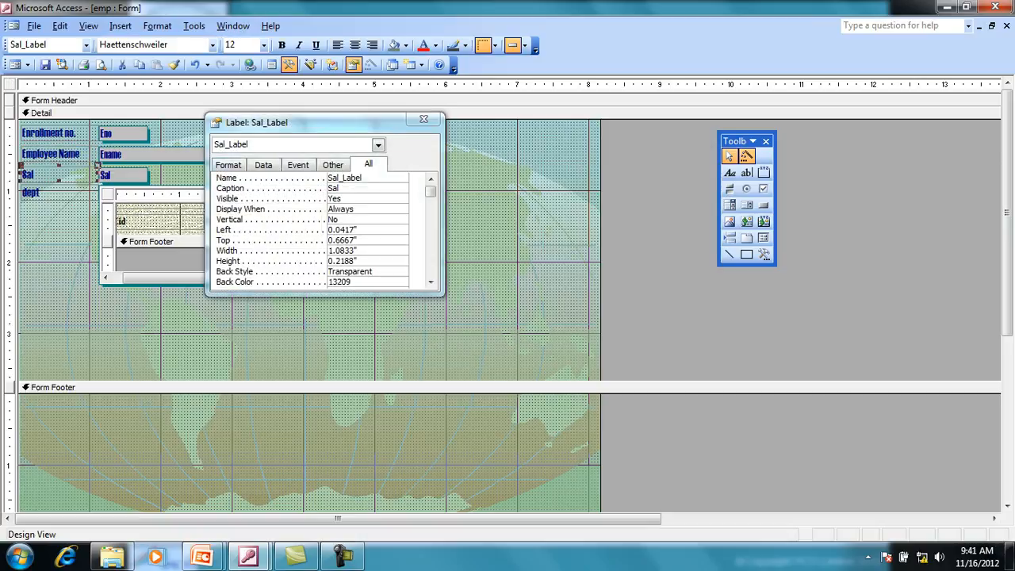
click(340, 188)
text(Sal)
click(339, 209)
text(ry)
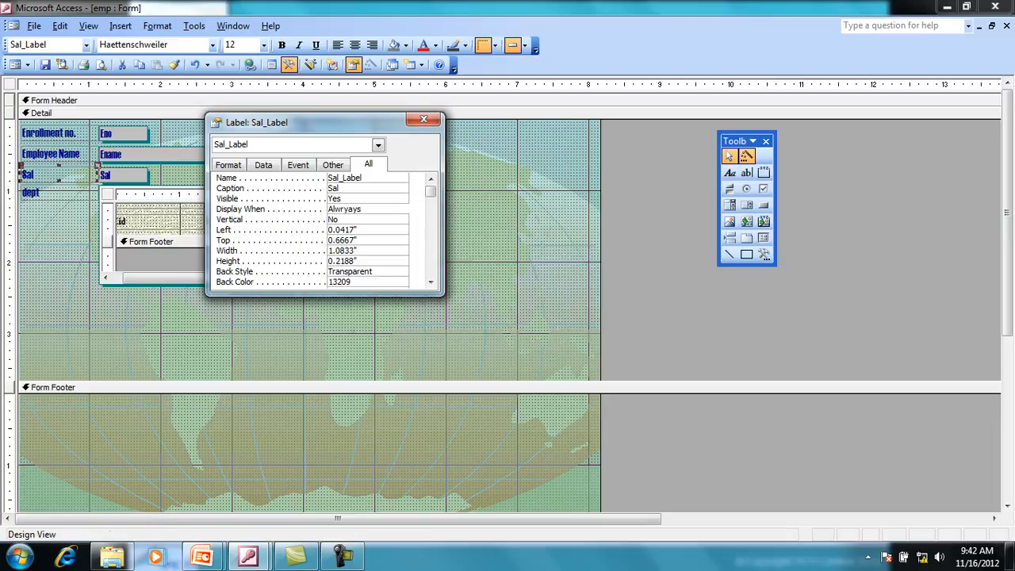
key(Return)
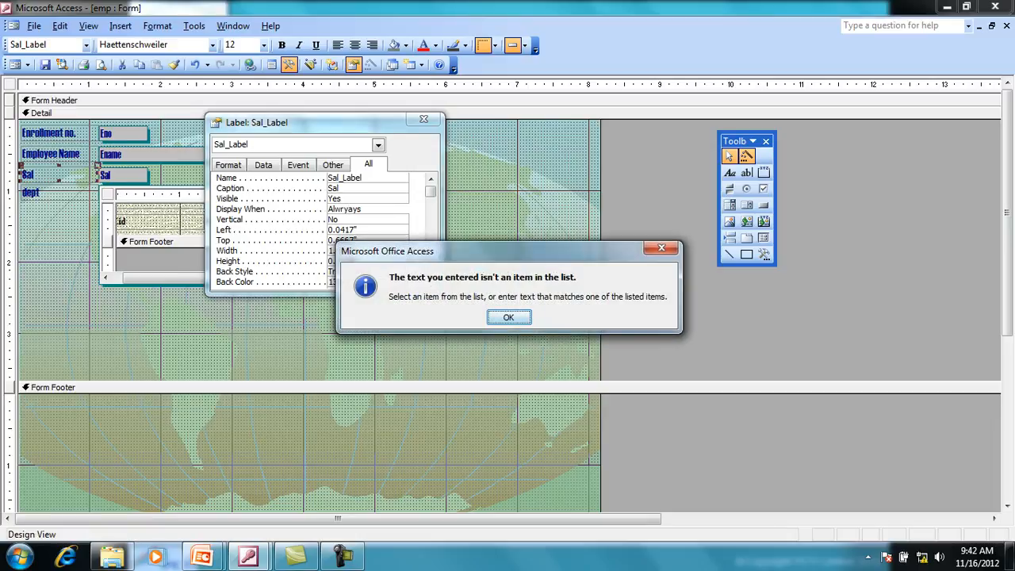
key(Return)
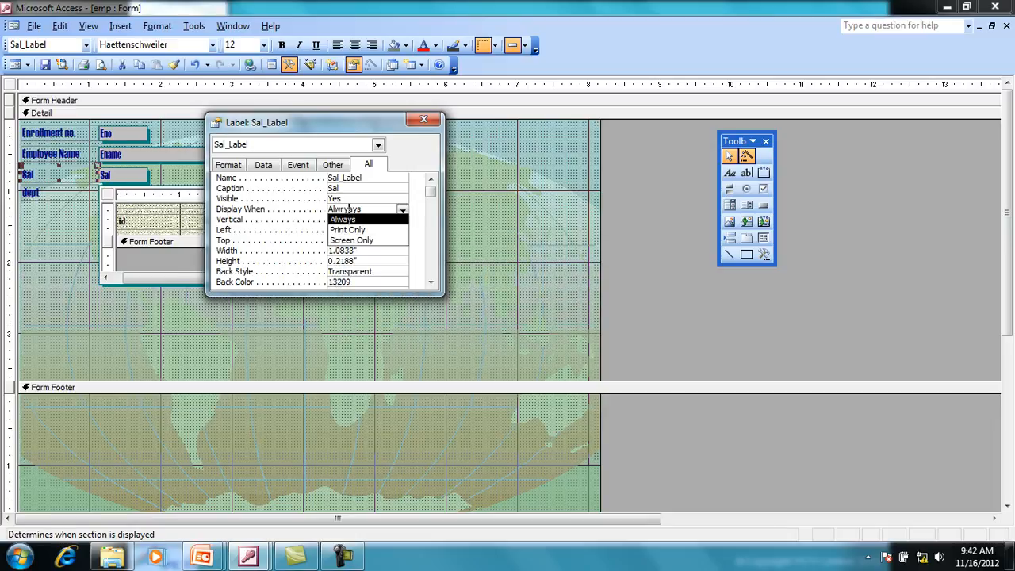
key(Return)
key(Return)
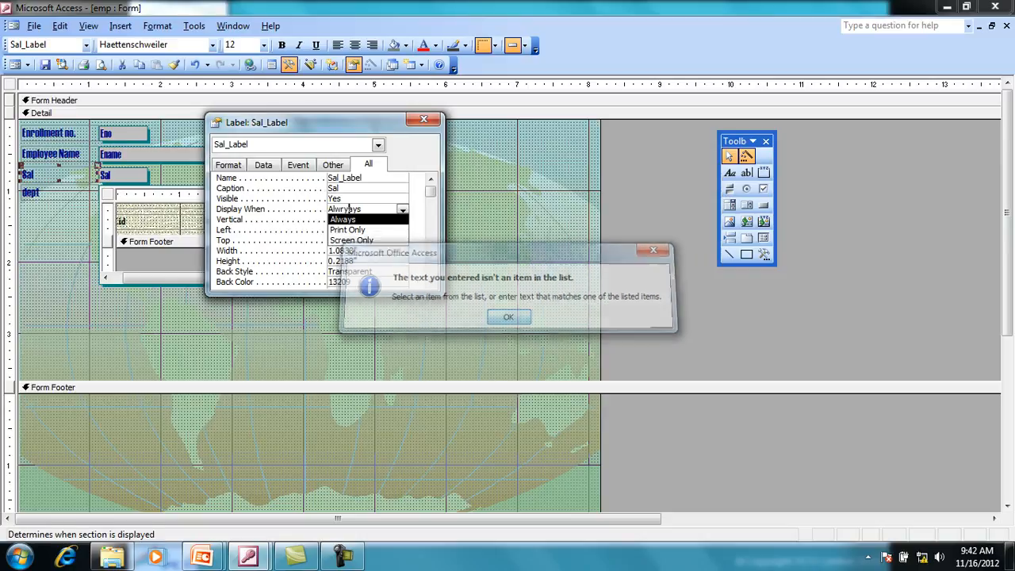
key(Escape)
key(alt+Down)
key(Return)
Set the Sal label's caption to "Salary".
click(340, 188)
text(ary)
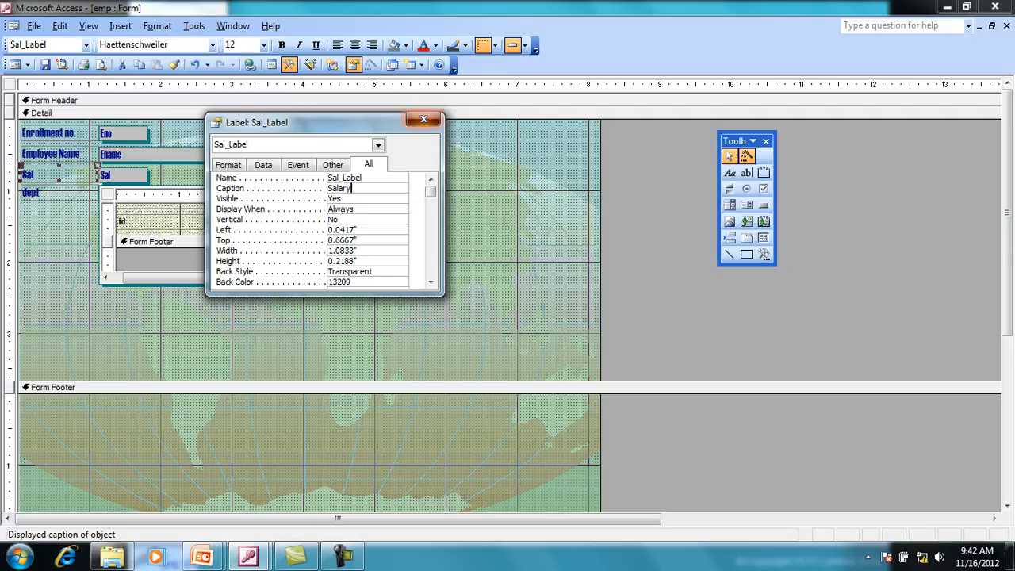
Move the Salary field to the right of the fields above it, and move the dept subform further down the Detail section.
click(424, 119)
click(124, 175)
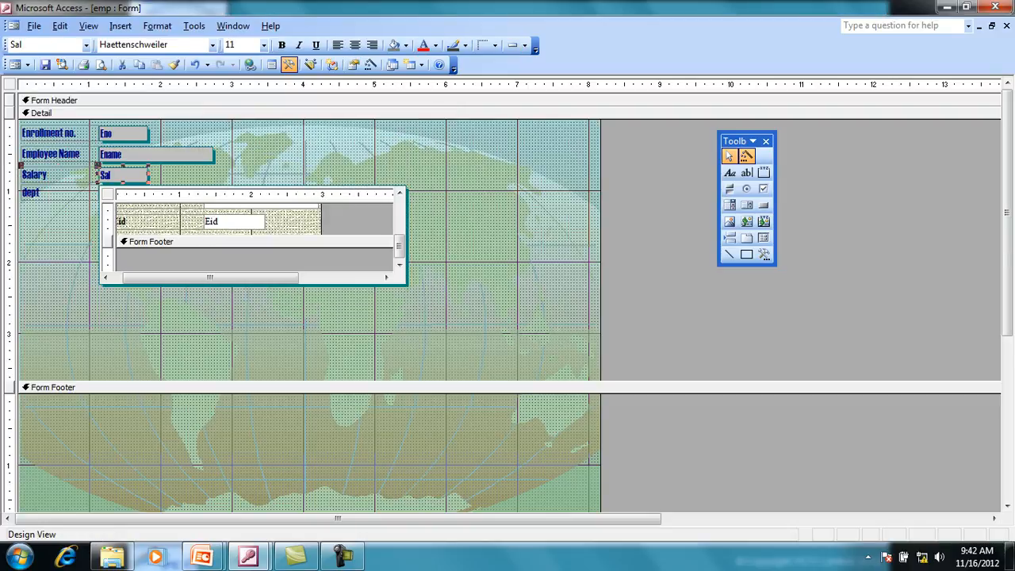
drag(123, 175, 212, 175)
click(123, 175)
drag(123, 174, 81, 251)
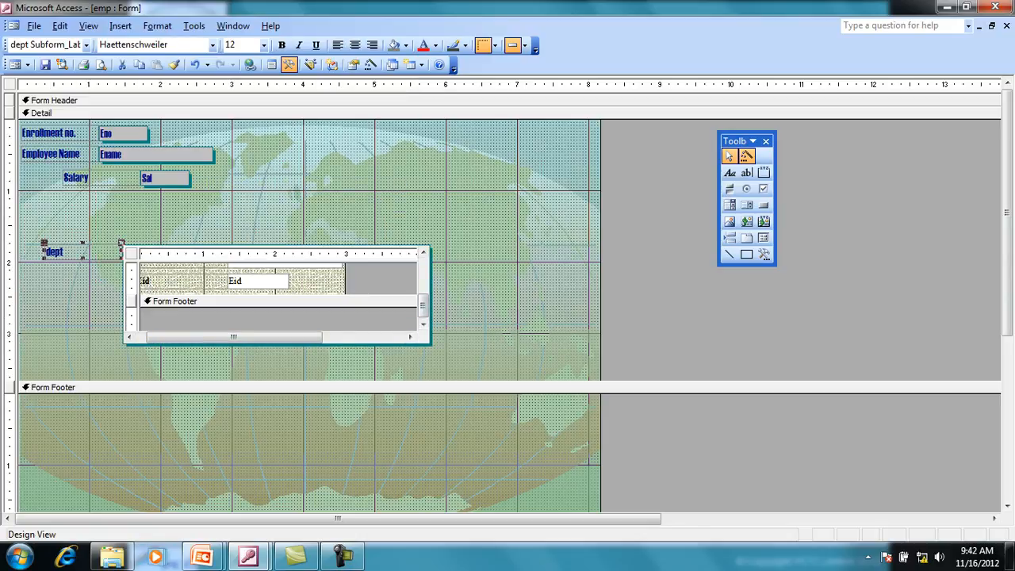
click(662, 229)
Show the emp form in Form View and step through its records up to the new blank record.
click(28, 65)
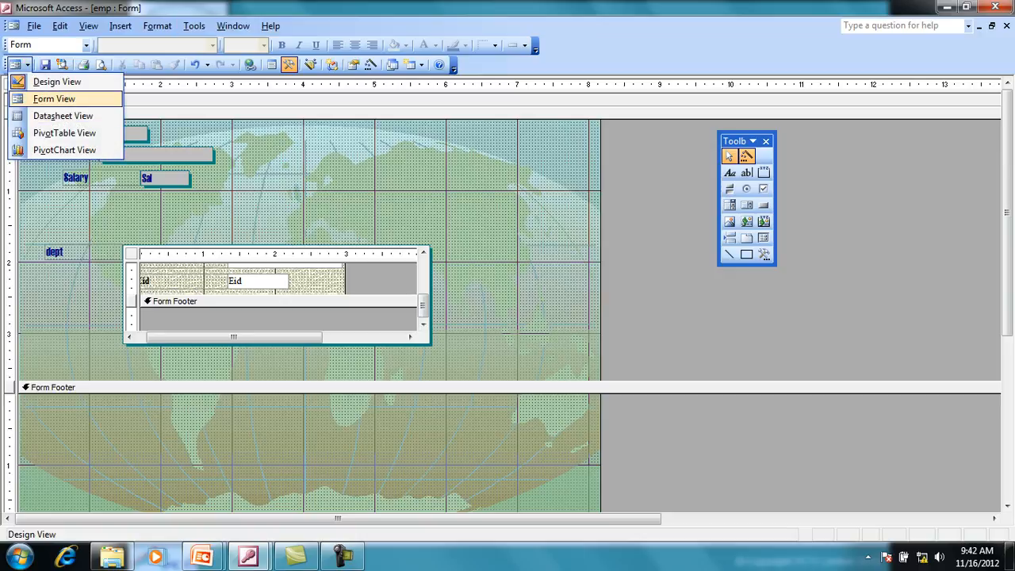
click(54, 98)
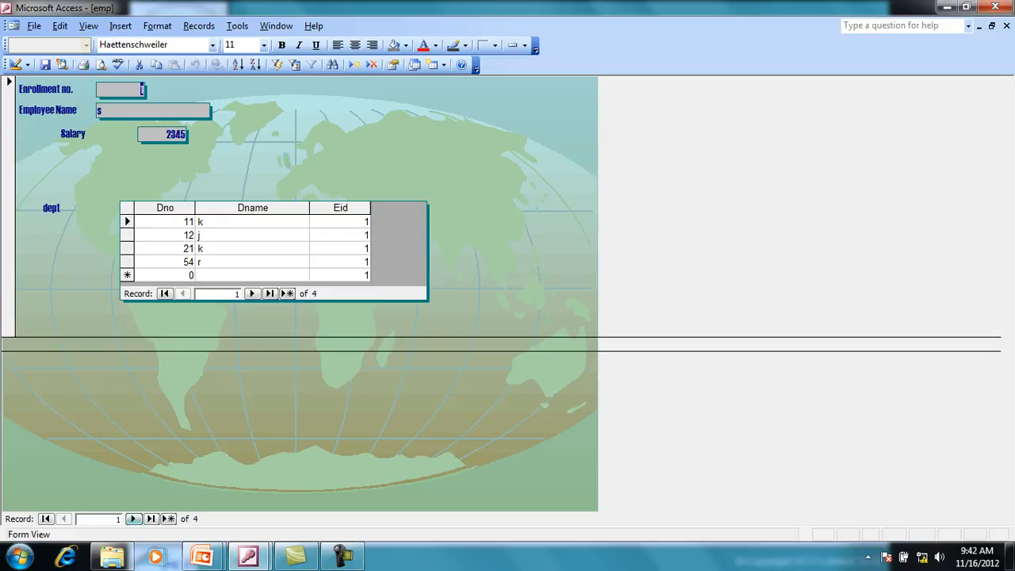
click(133, 518)
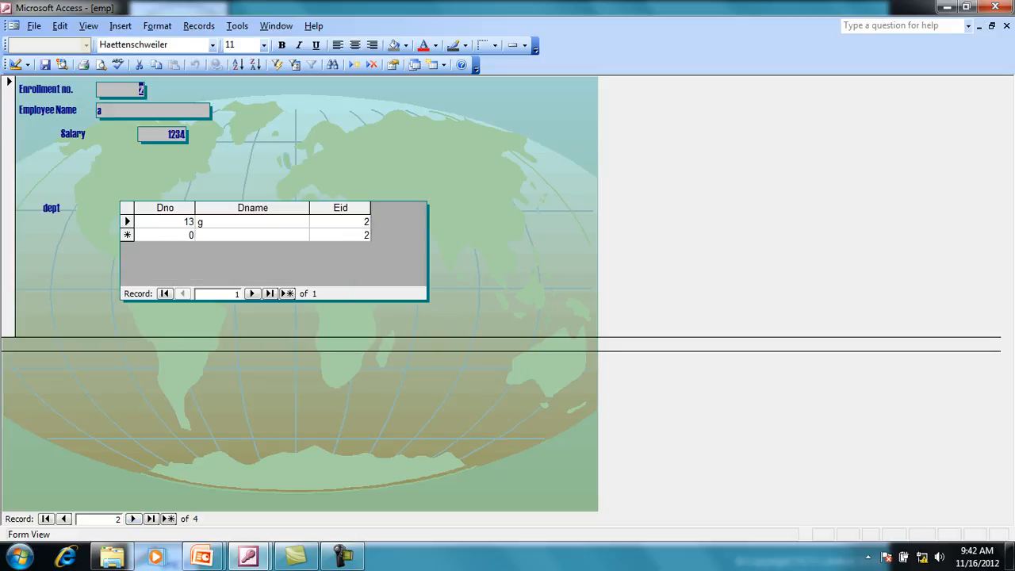
click(133, 519)
click(132, 518)
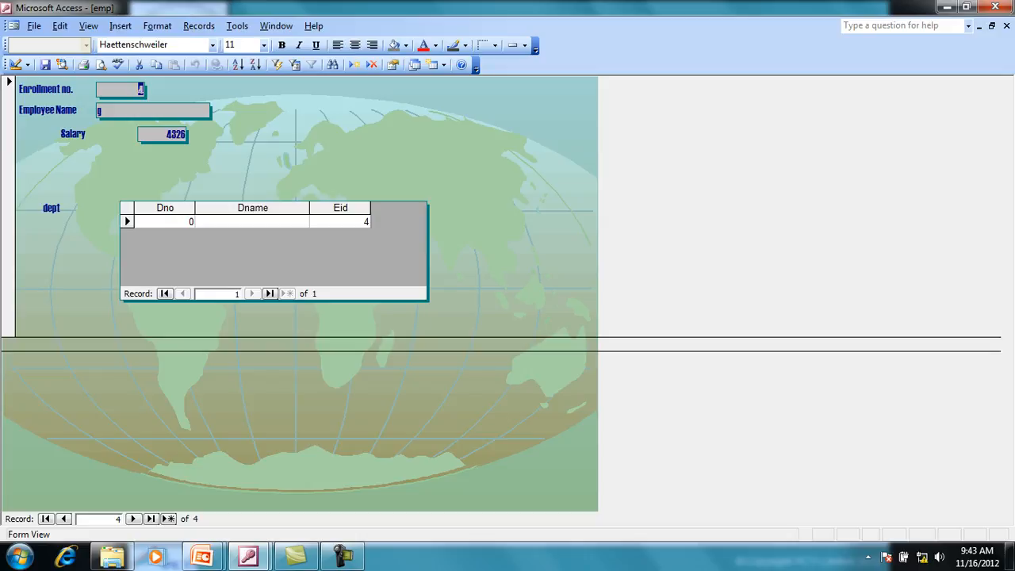
double_click(140, 89)
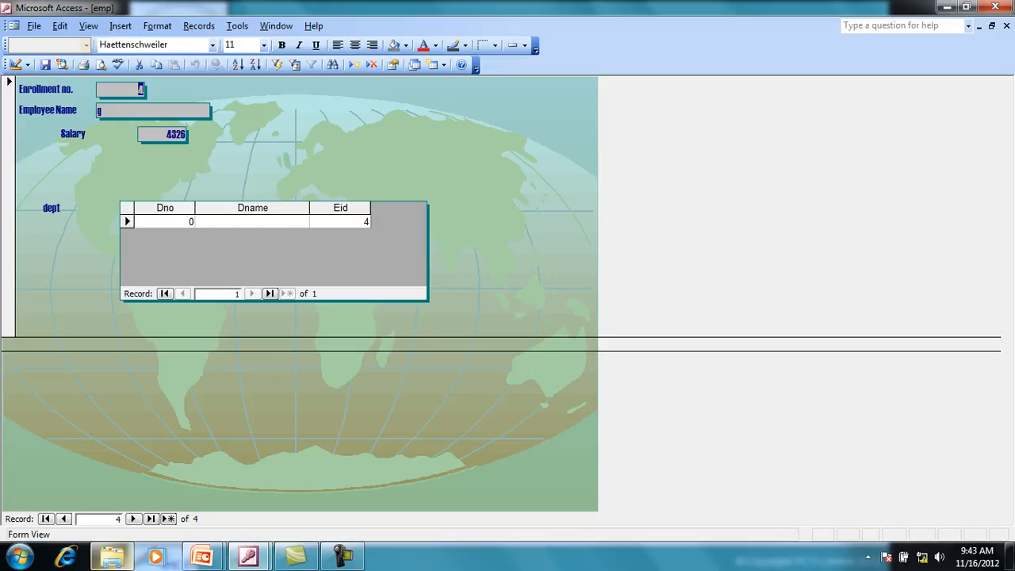
click(133, 518)
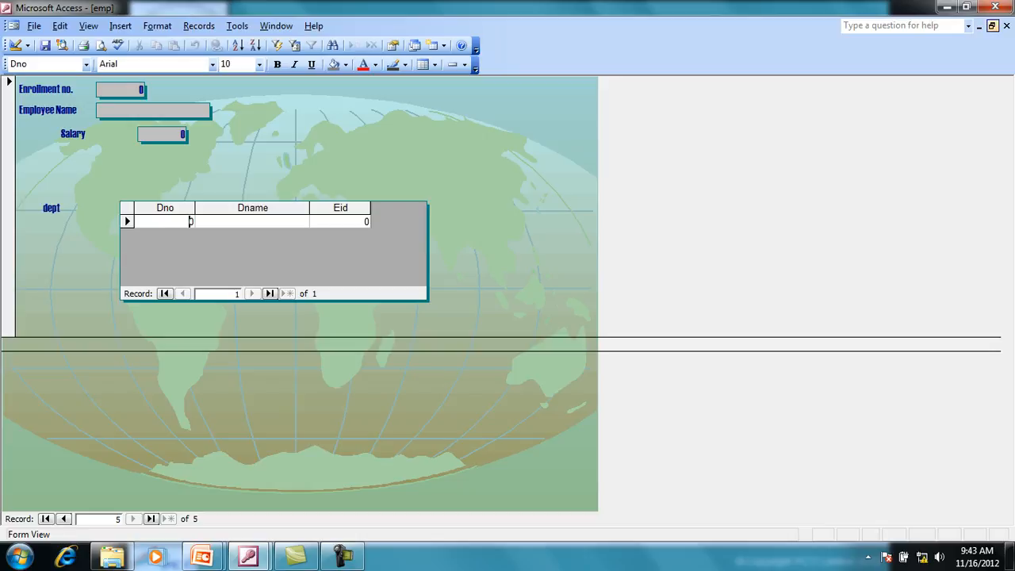
Close the emp form and create a new form in Design View based on the emp table.
click(991, 25)
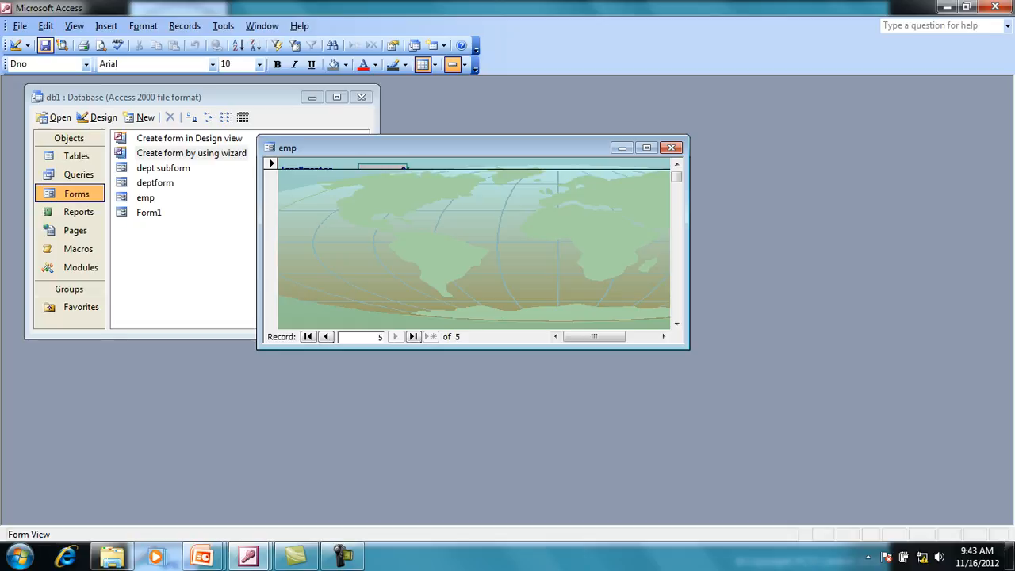
click(670, 147)
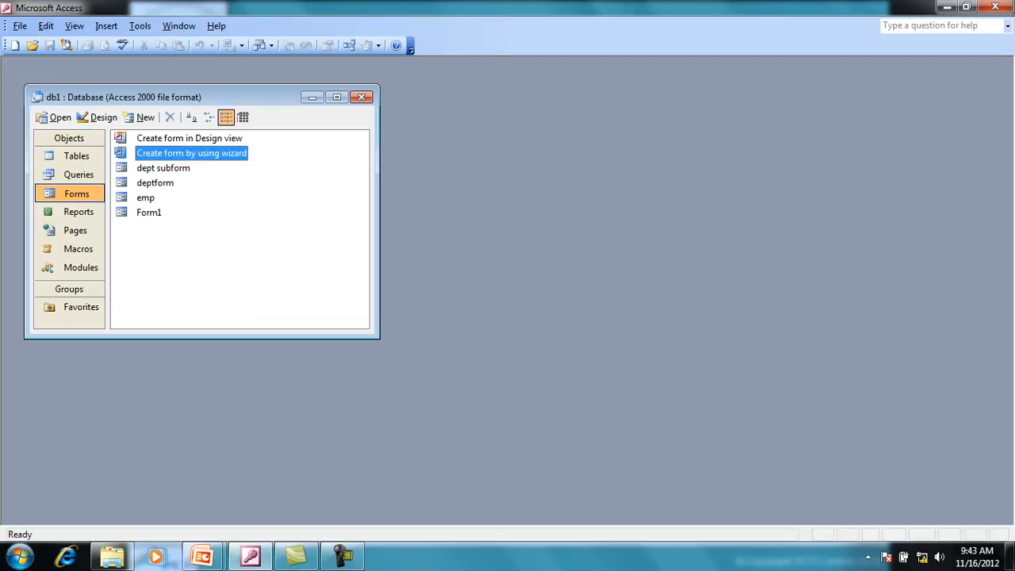
click(141, 117)
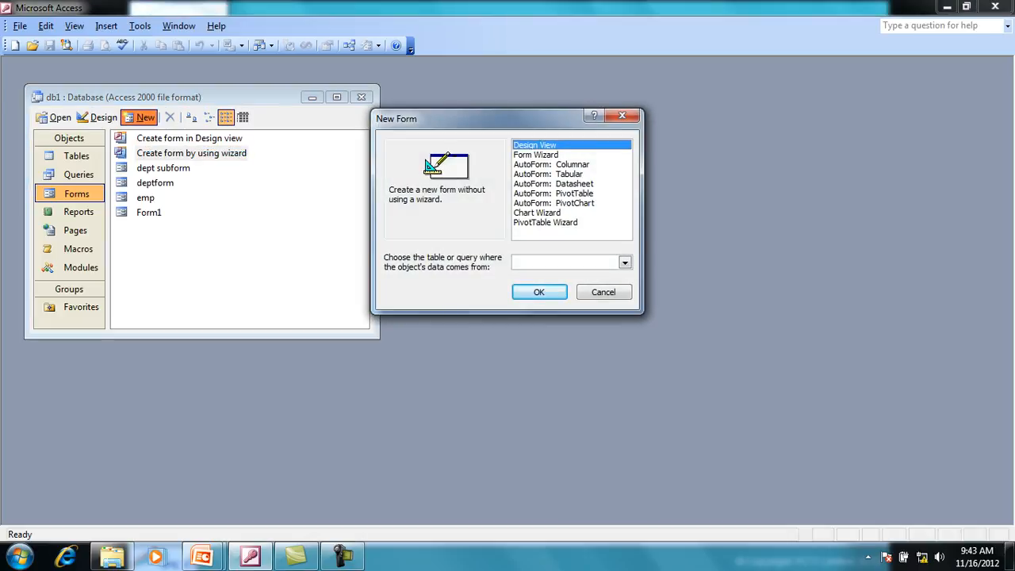
click(624, 262)
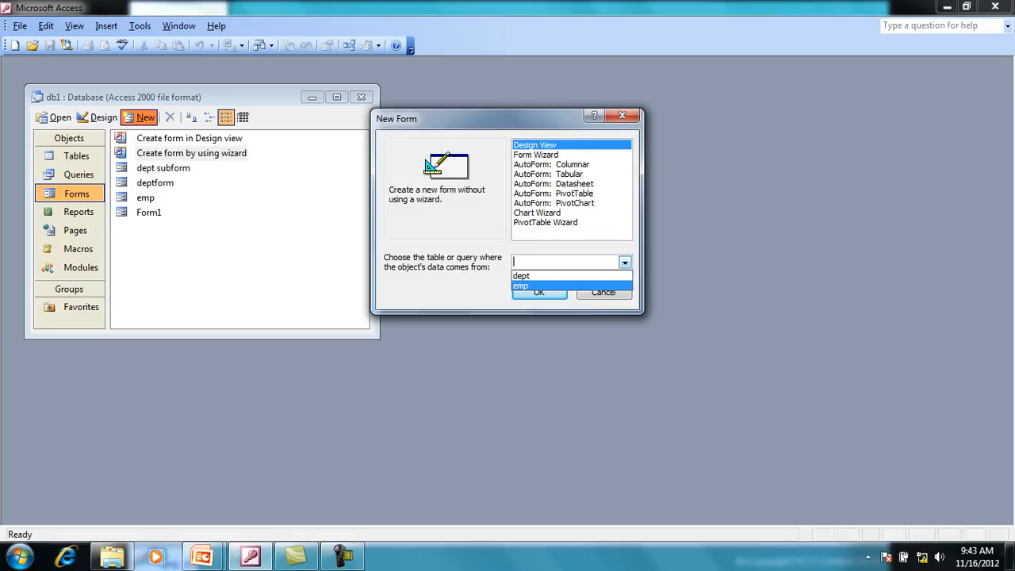
click(540, 286)
click(539, 293)
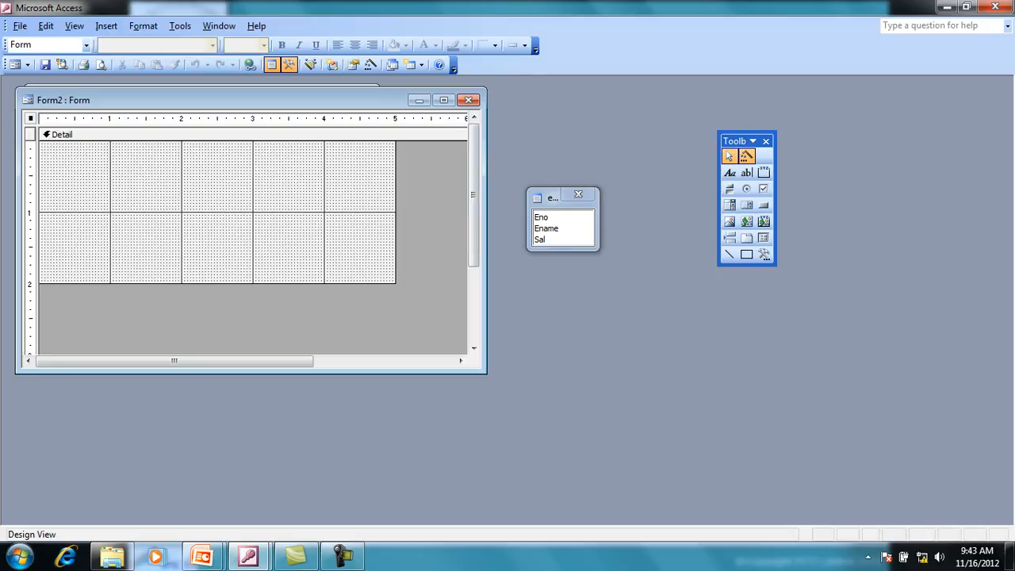
Enlarge the new form's window and extend its Detail section to about 6.1 inches wide and 4 inches high.
drag(486, 238, 514, 238)
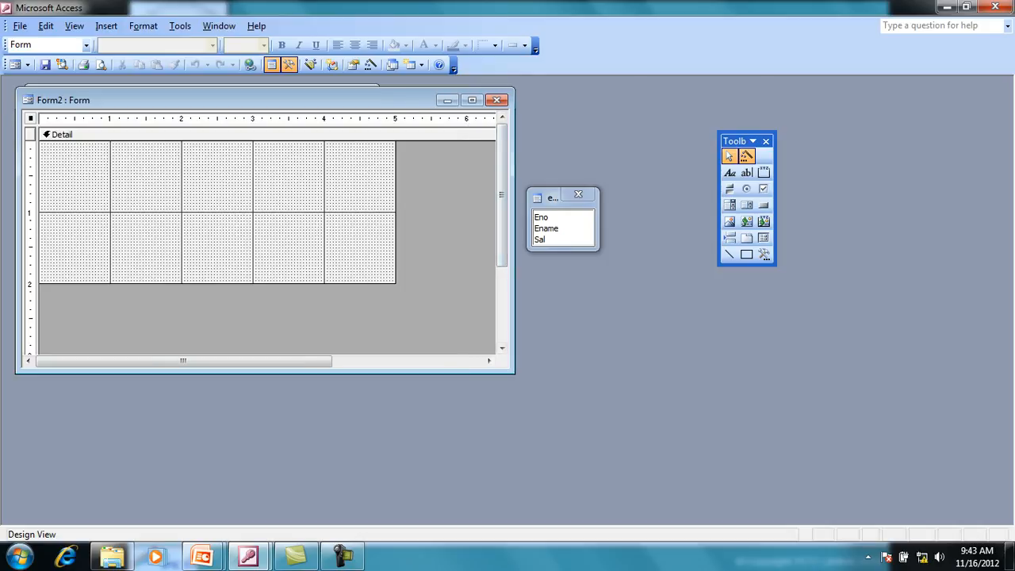
drag(266, 373, 266, 486)
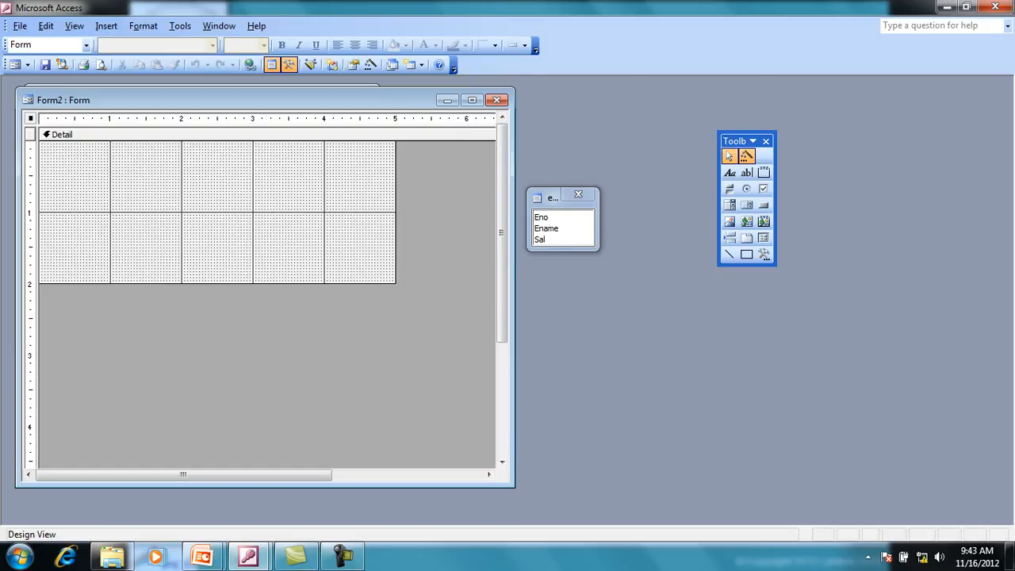
drag(266, 283, 266, 426)
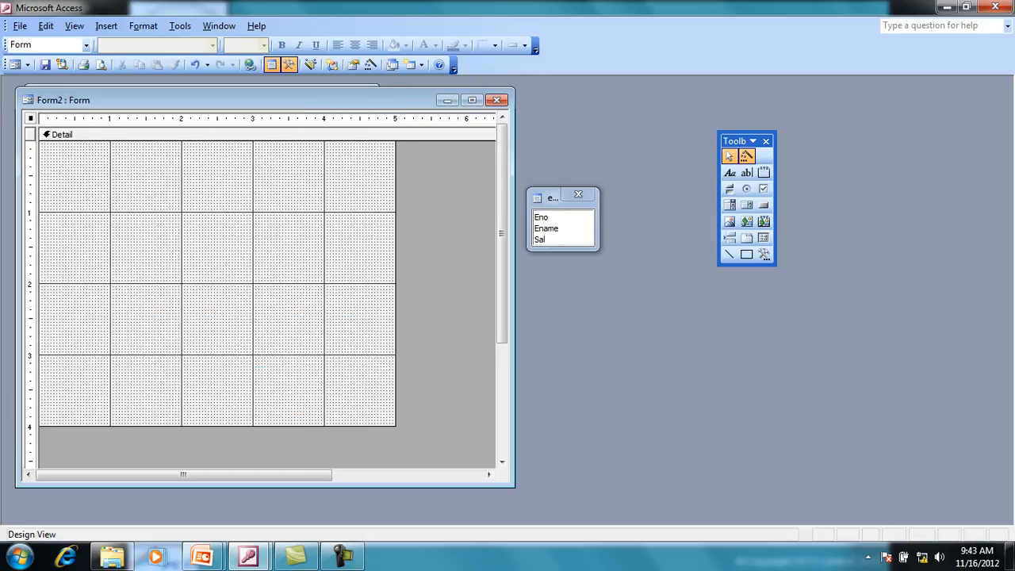
drag(395, 285, 475, 285)
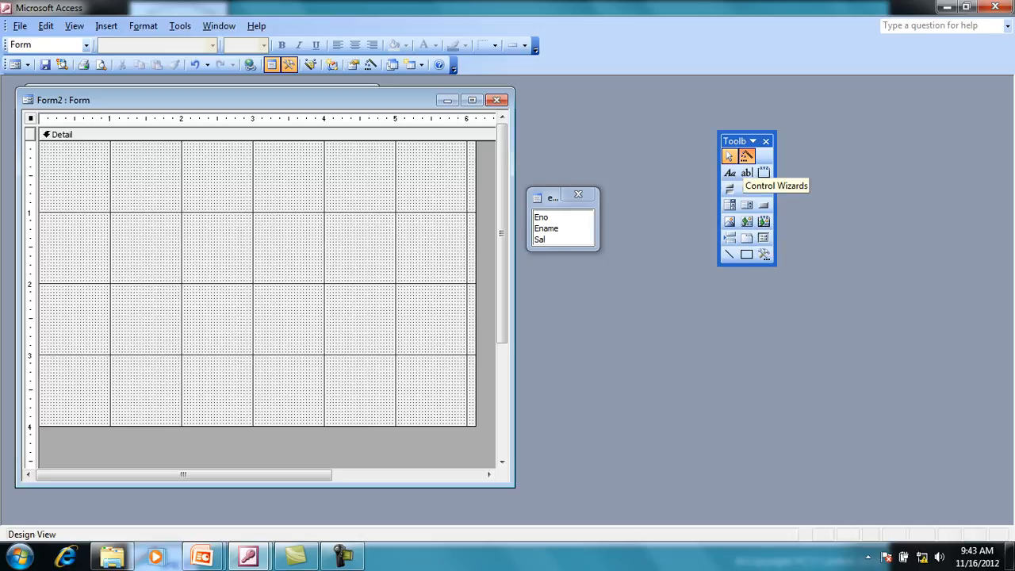
Draw a tab control about 3.9 by 2.3 inches in the middle of the Detail section.
click(746, 156)
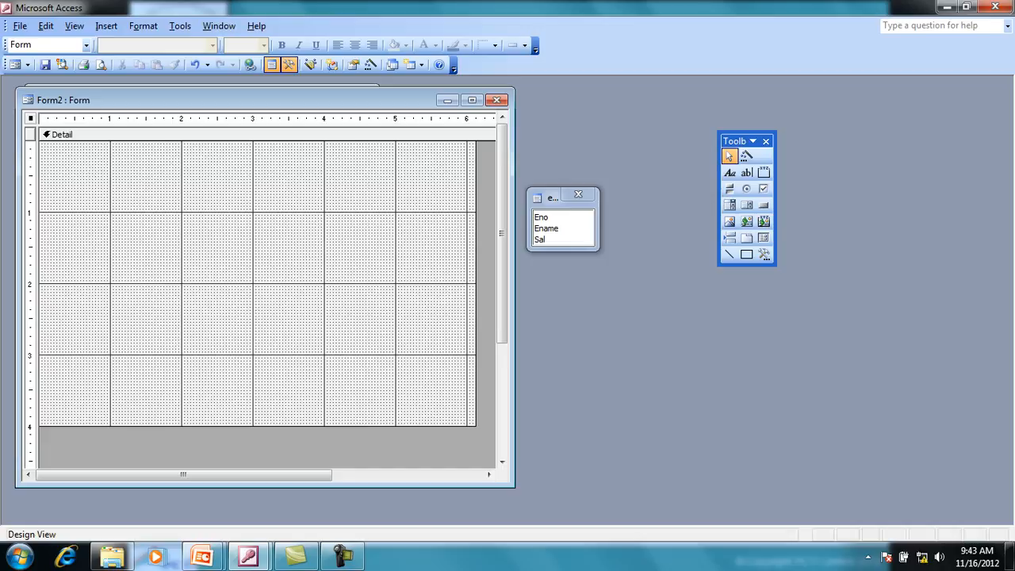
click(746, 156)
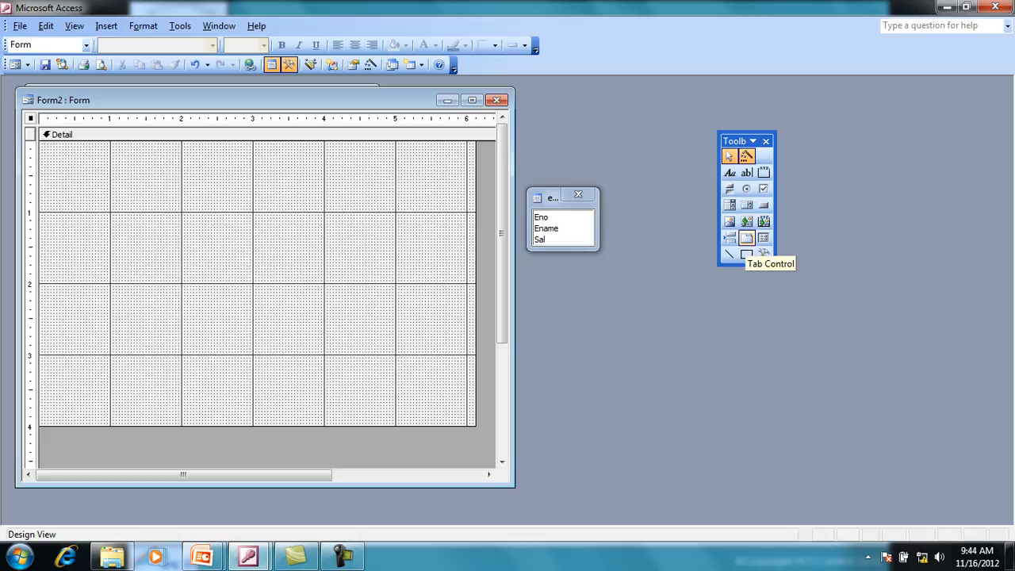
click(746, 238)
mouse_move(143, 209)
mouse_down()
mouse_move(215, 305)
mouse_move(419, 374)
mouse_up()
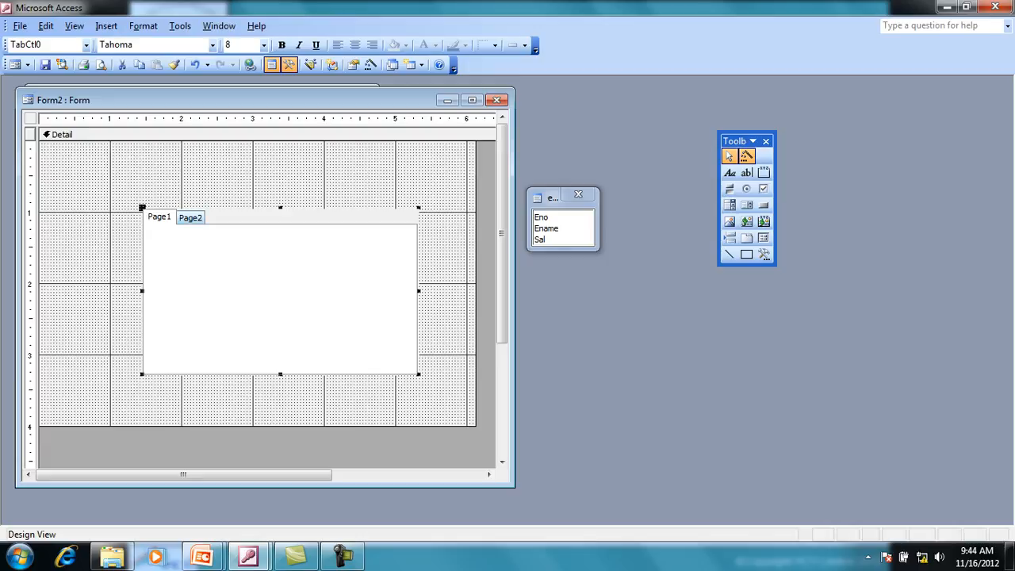
Place the Ename field on Page1 and the Eno field on Page2 of the tab control.
drag(546, 229, 224, 287)
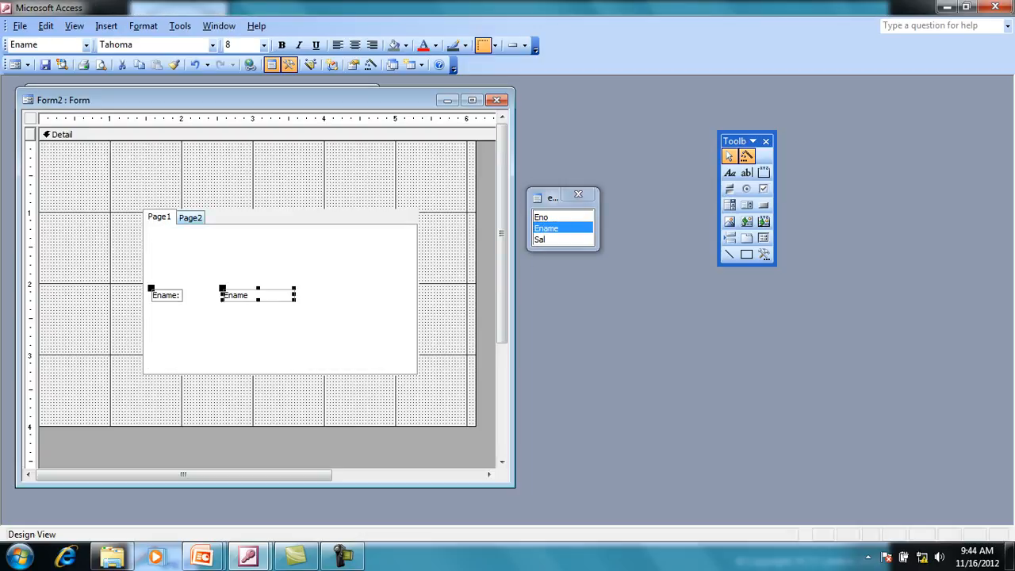
click(190, 216)
drag(541, 217, 218, 300)
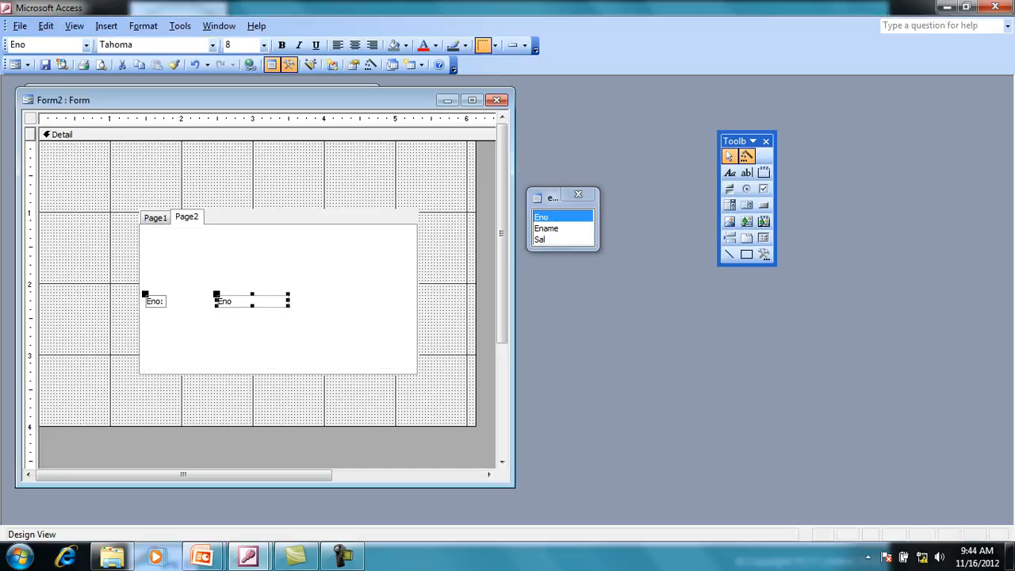
Insert a third page into the tab control and place the Sal field on it.
right_click(223, 218)
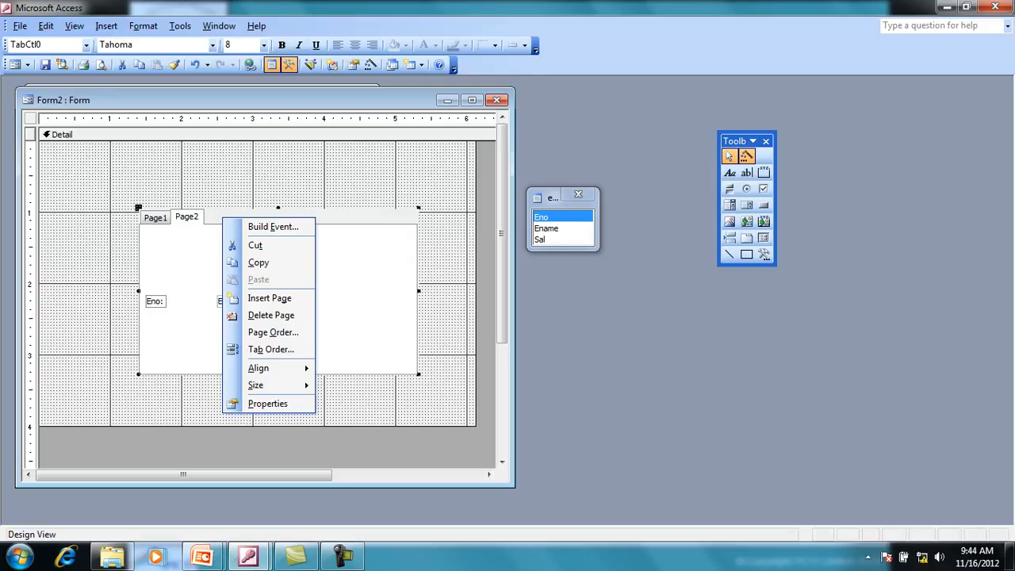
click(269, 298)
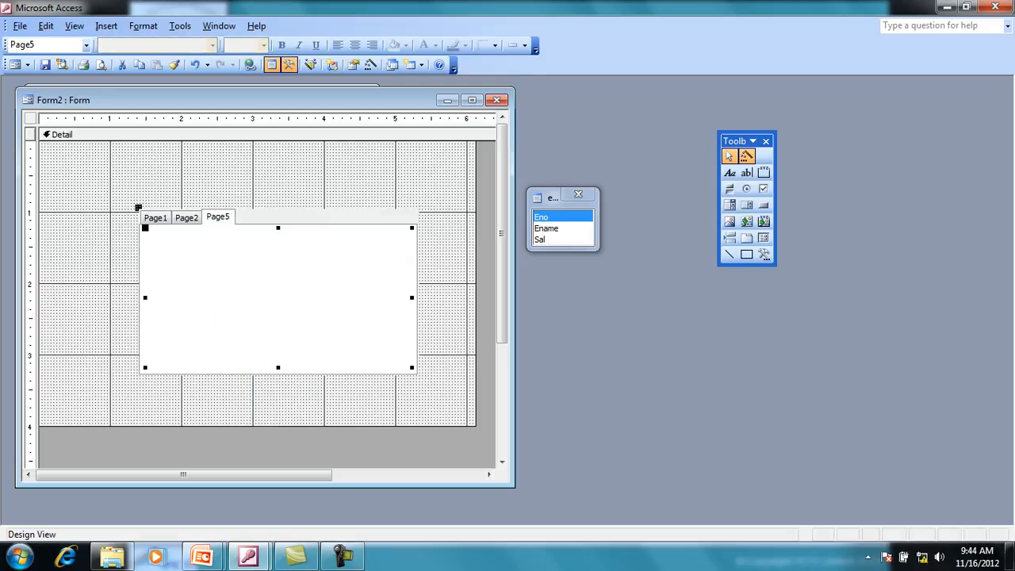
click(539, 238)
drag(539, 239, 231, 287)
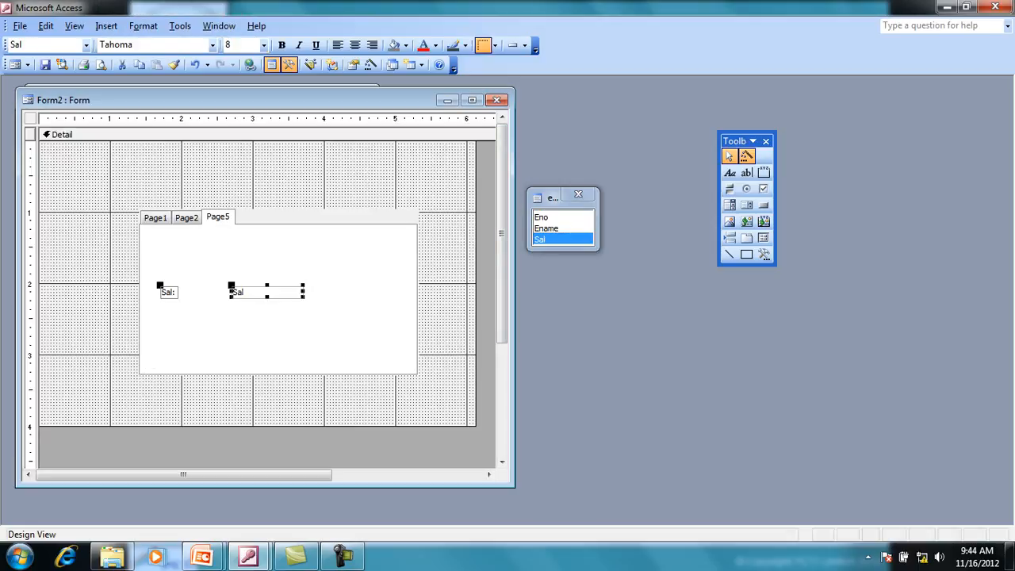
click(278, 176)
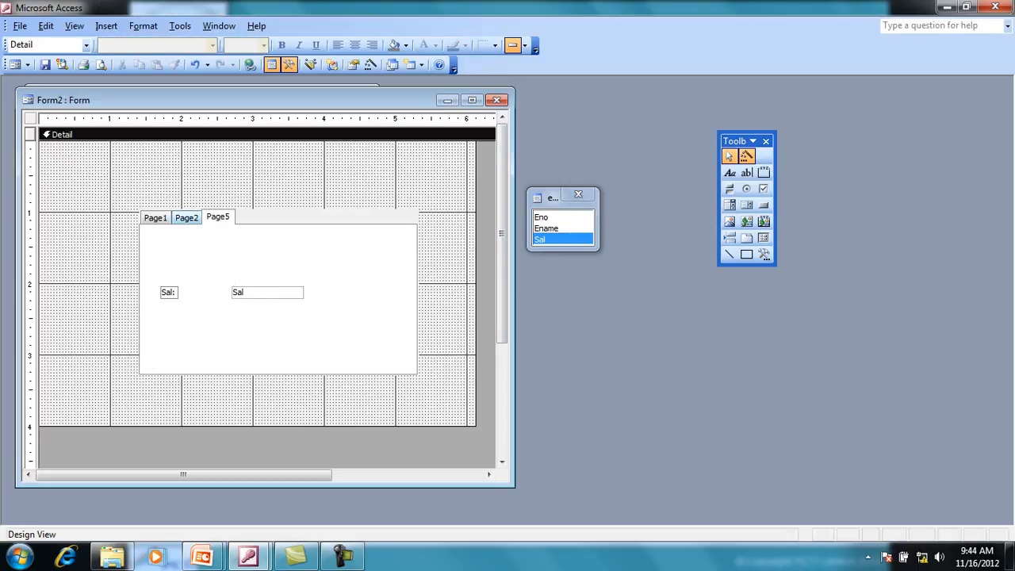
Review Page2 and Page1 of the tab control and examine the tab control's properties and available page commands.
click(186, 218)
click(155, 218)
right_click(246, 217)
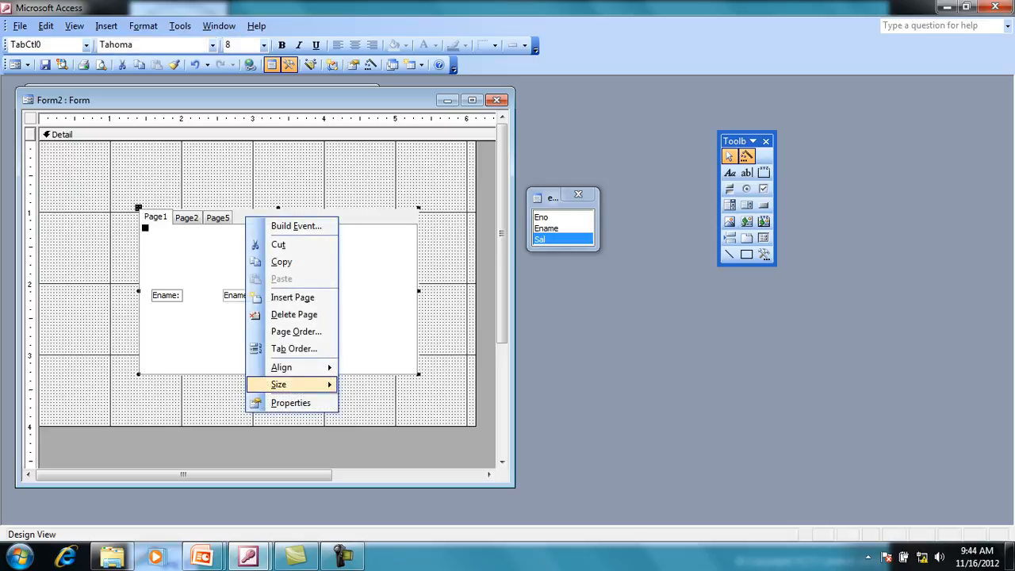
click(290, 403)
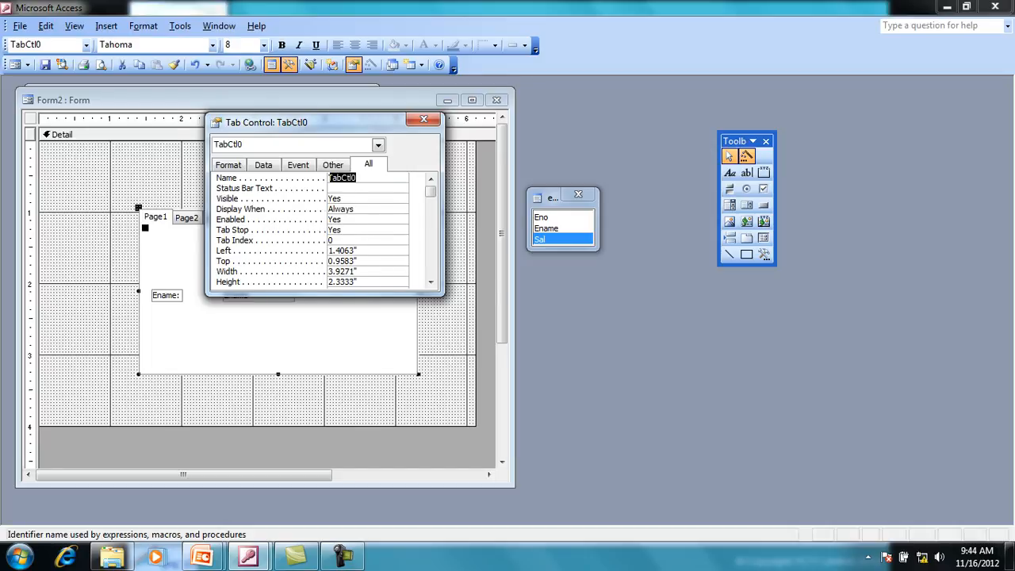
drag(301, 122, 370, 86)
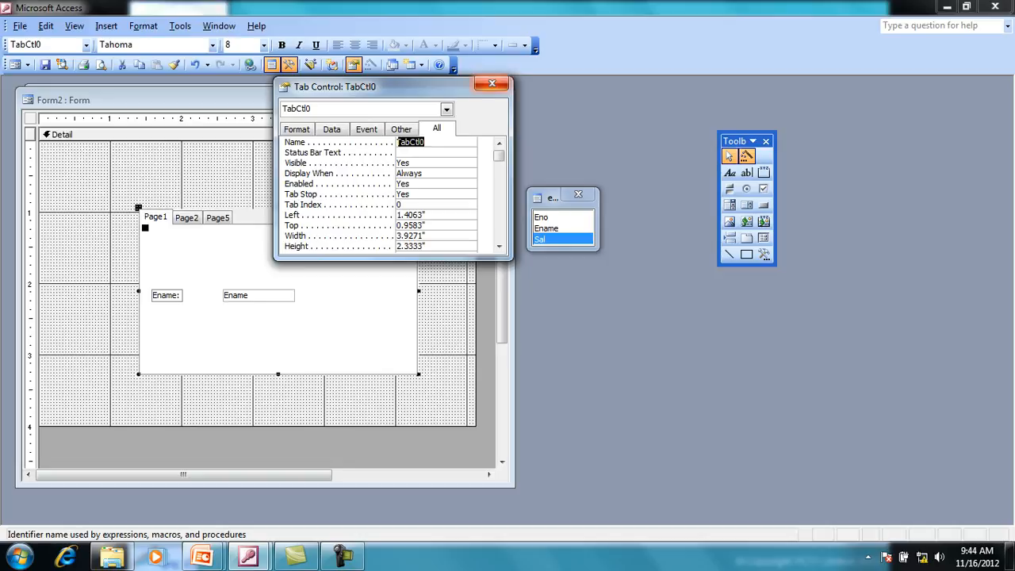
click(492, 83)
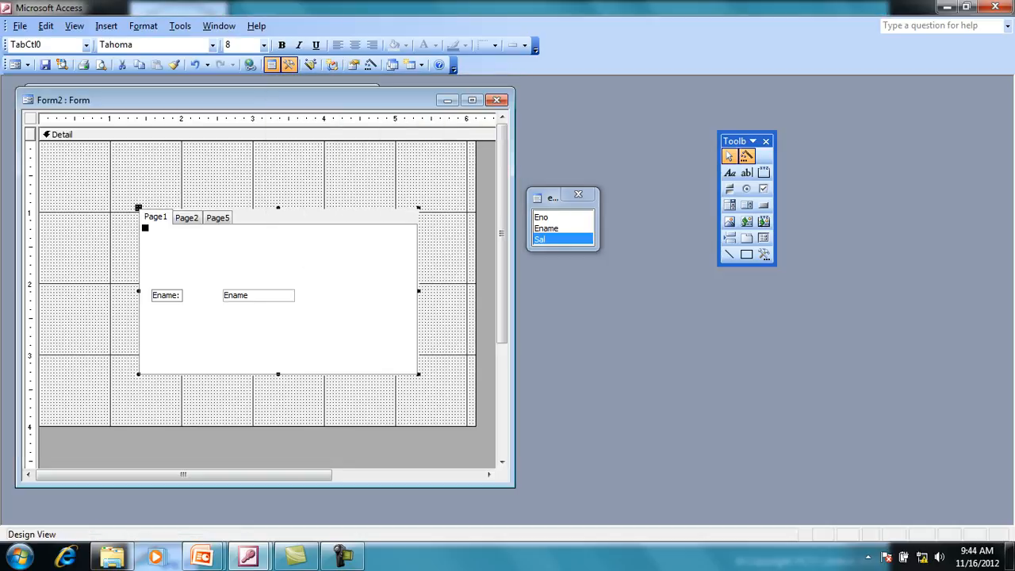
right_click(238, 224)
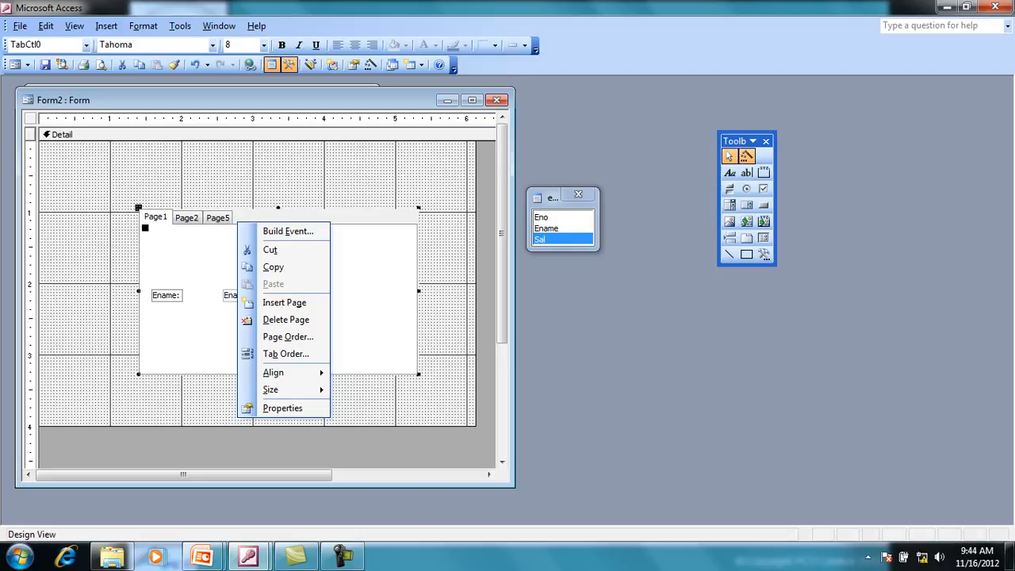
key(Escape)
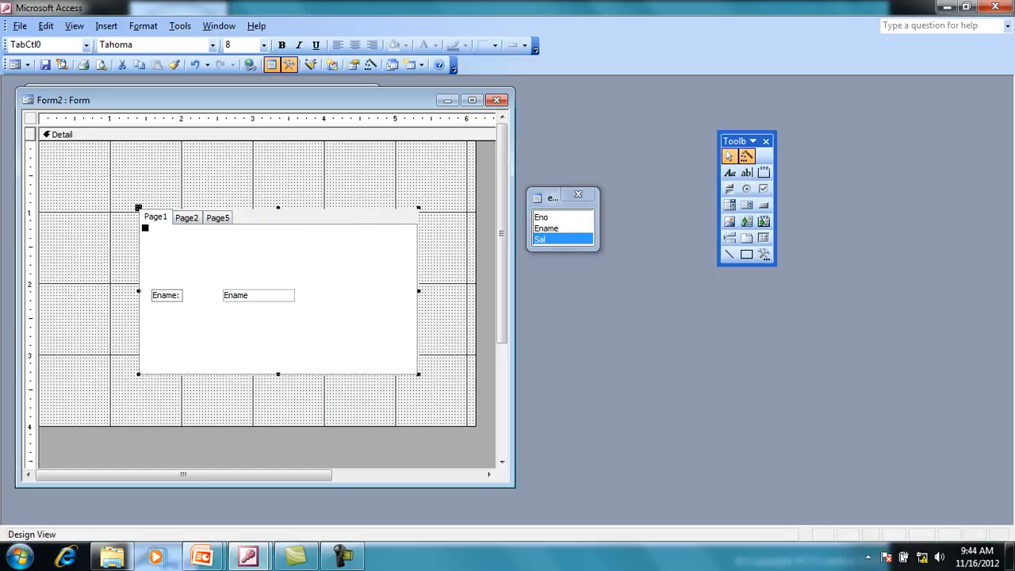
click(198, 176)
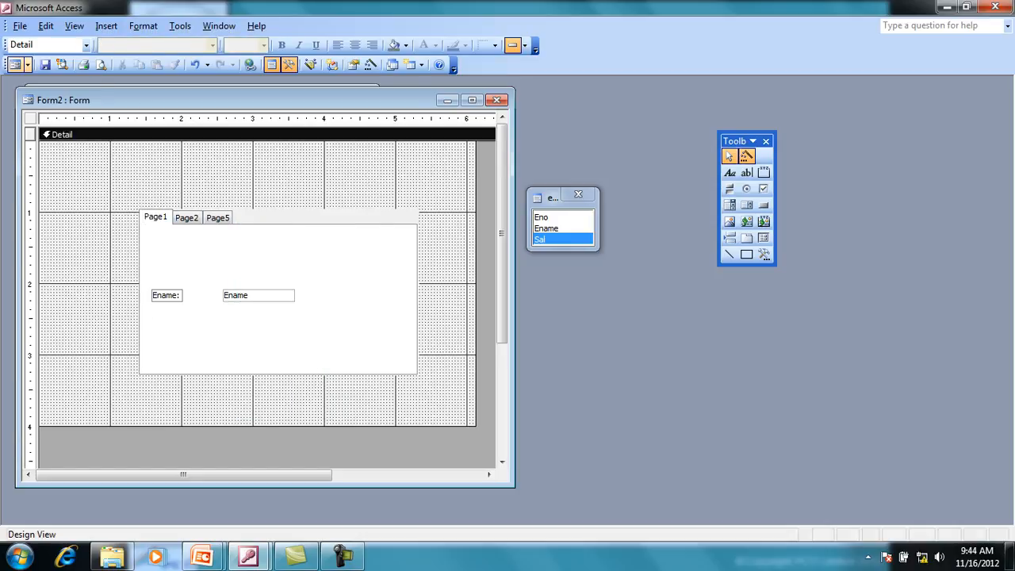
Show the tabbed form in Form View and go through the fields on its three pages.
click(27, 64)
click(45, 97)
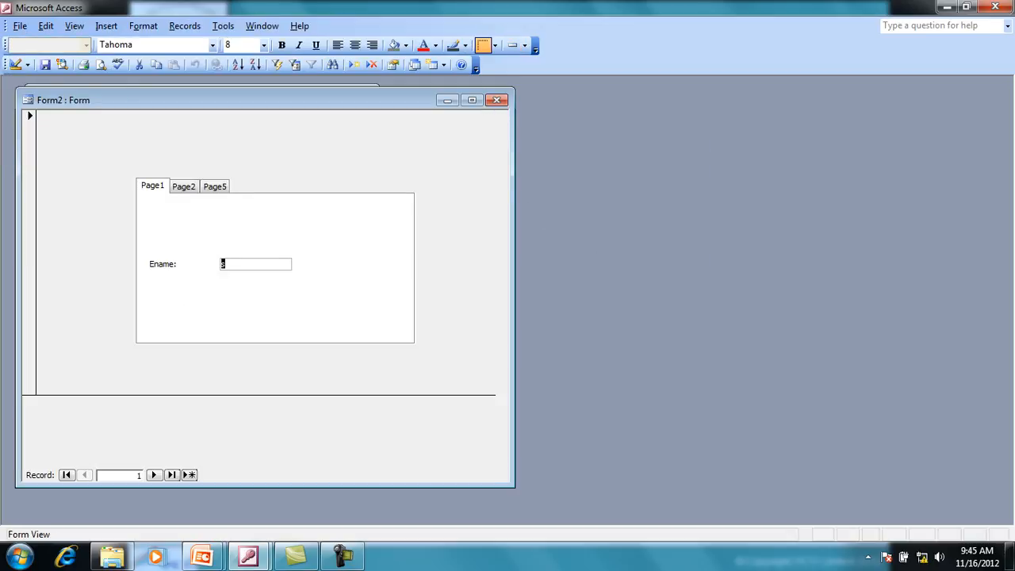
click(184, 186)
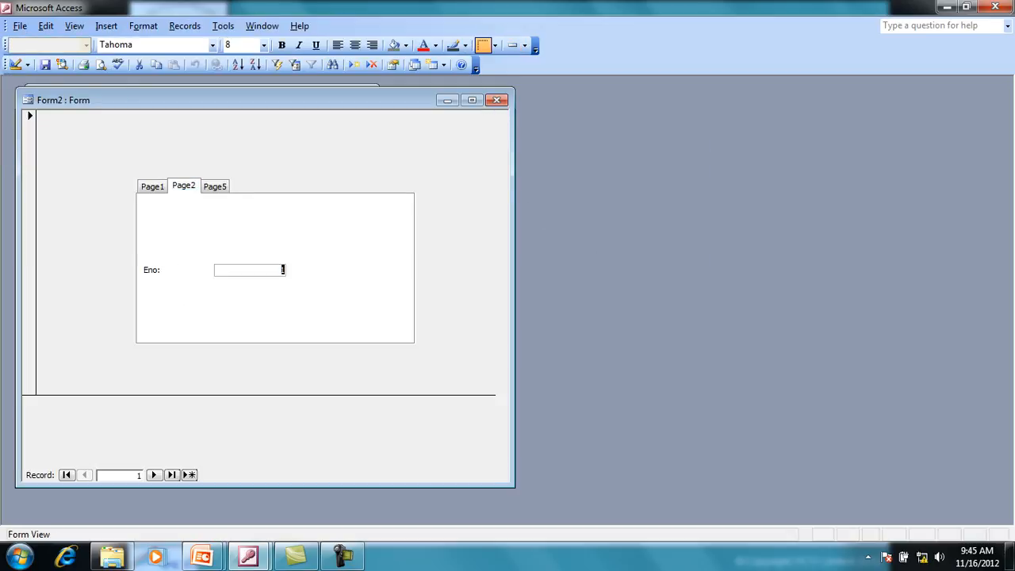
key(Tab)
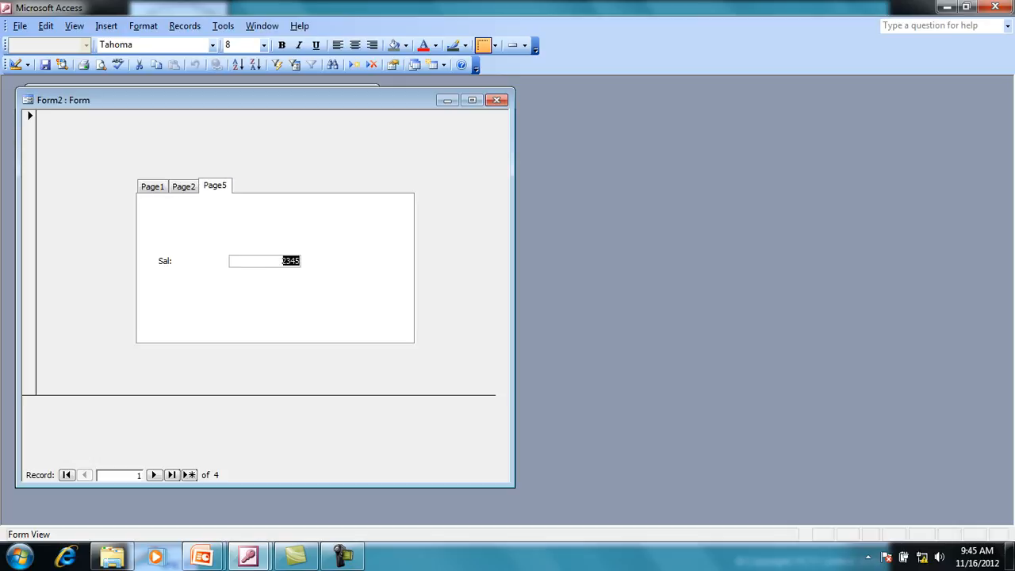
key(Tab)
key(Tab)
key(Tab)
Switch to the PowerPoint slide show at the Conditional Formatting slide.
click(343, 557)
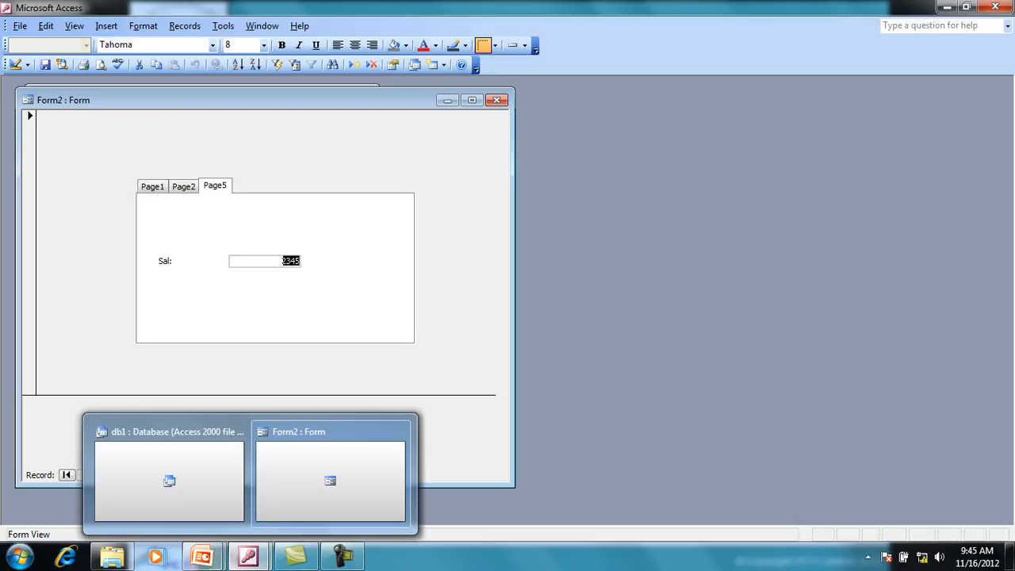
mouse_move(202, 557)
click(284, 476)
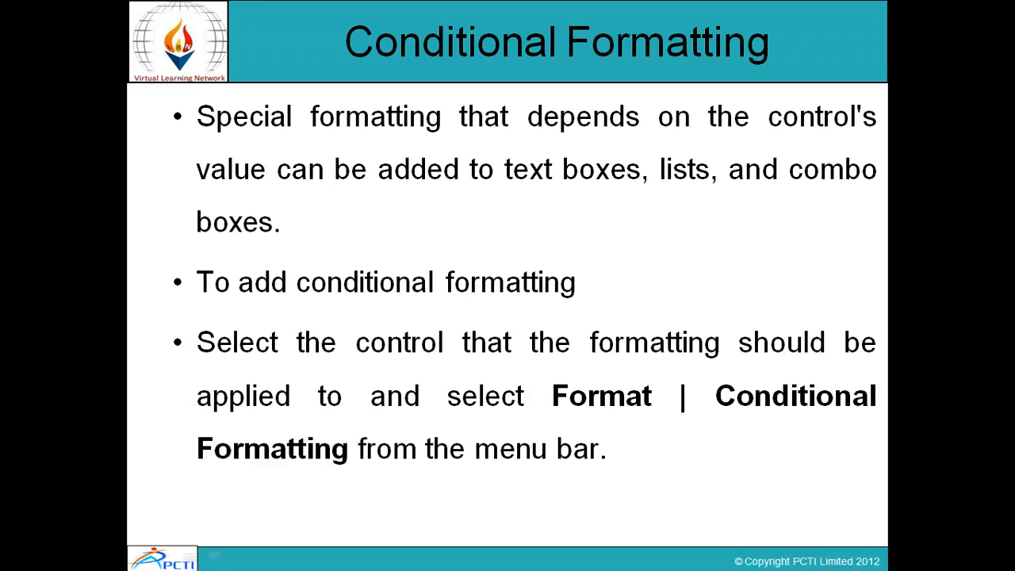